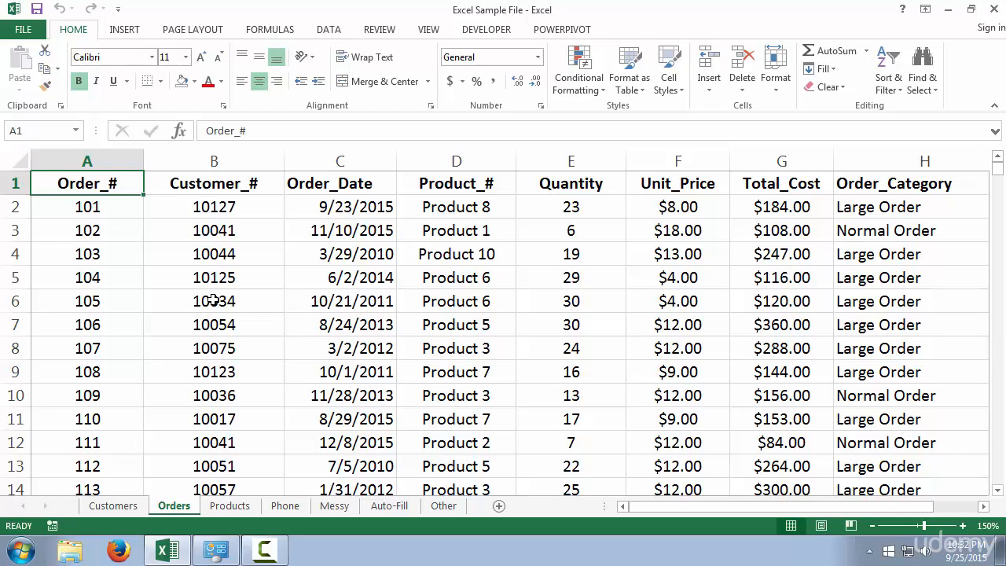
Insert the recommended clustered column chart showing Sum of Total_Cost by Product_# from the Orders data.
left_click(125, 33)
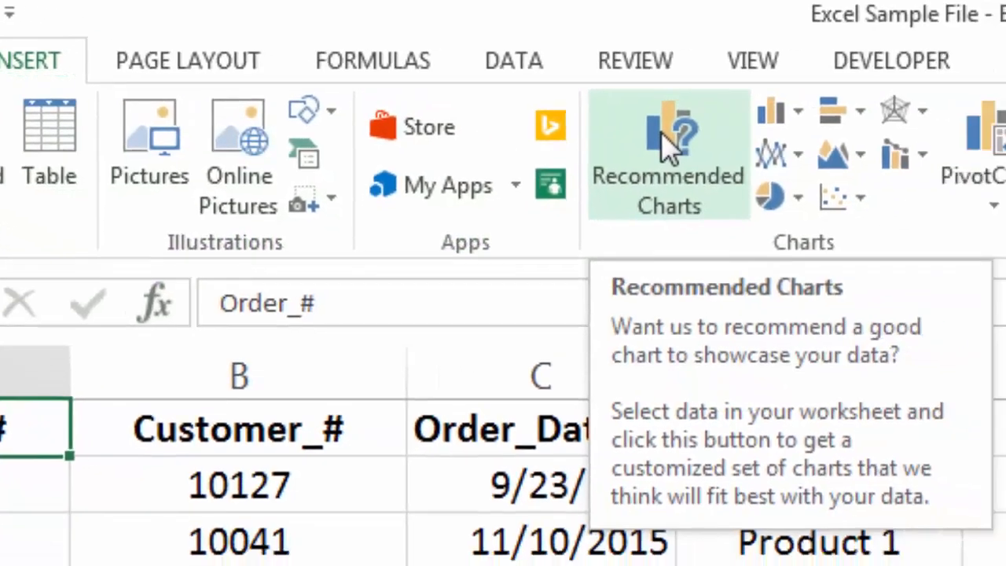
left_click(855, 173)
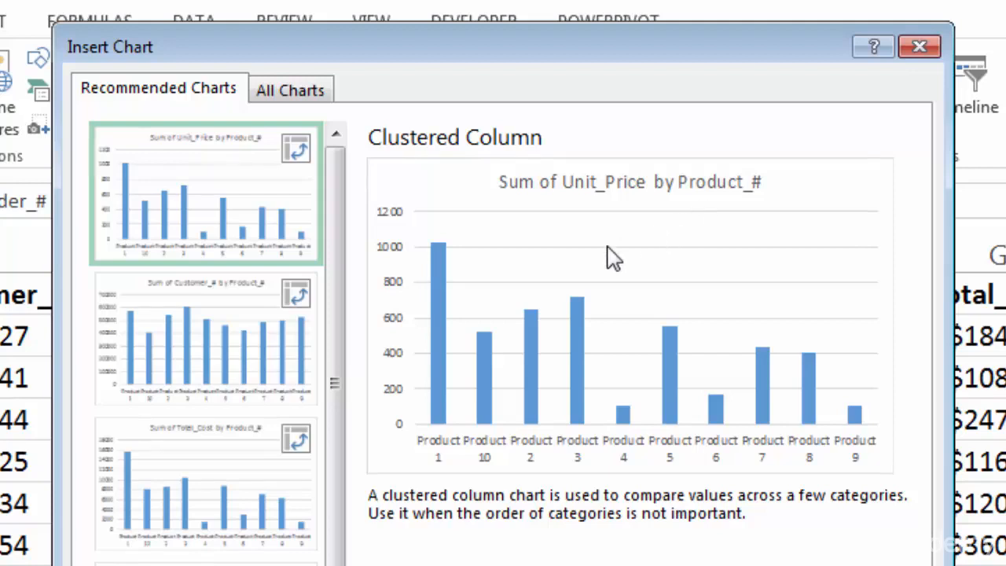
left_click(238, 345)
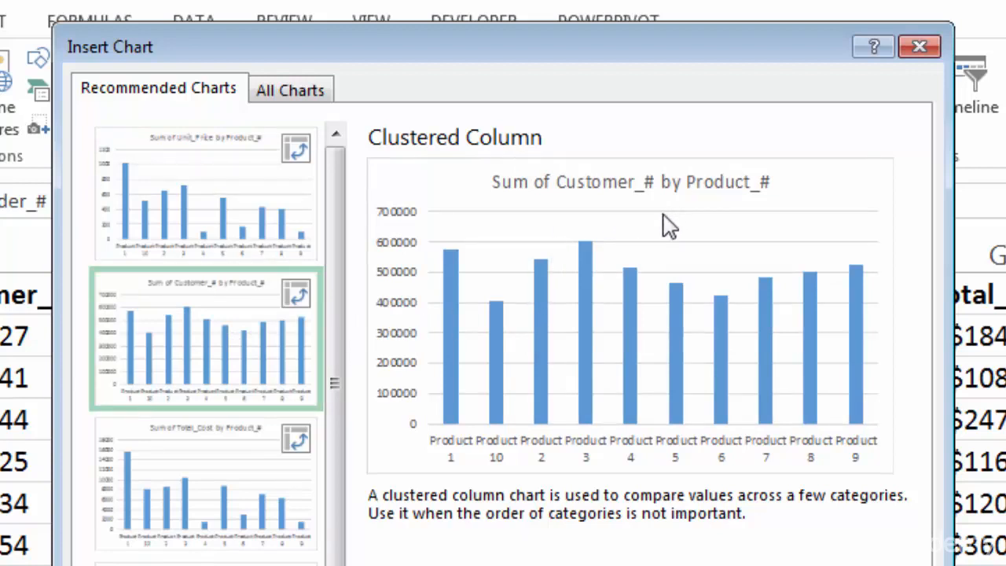
left_click(191, 475)
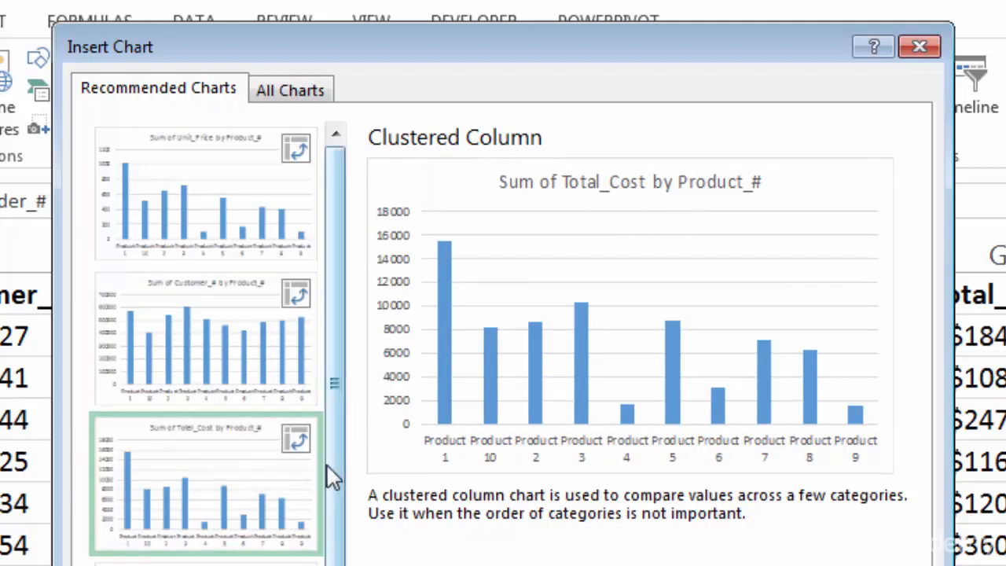
scroll(336, 498, "down", 3)
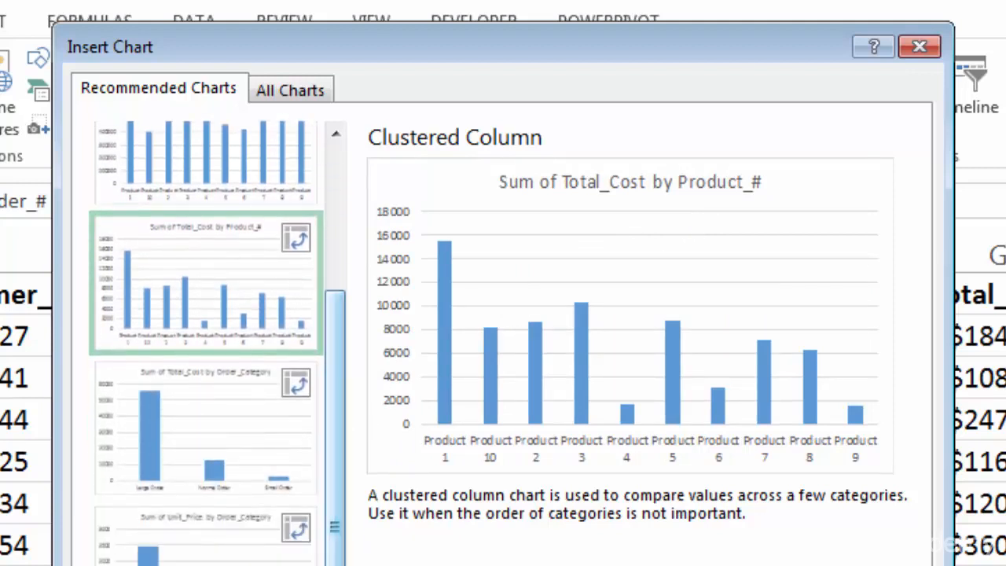
left_click(211, 435)
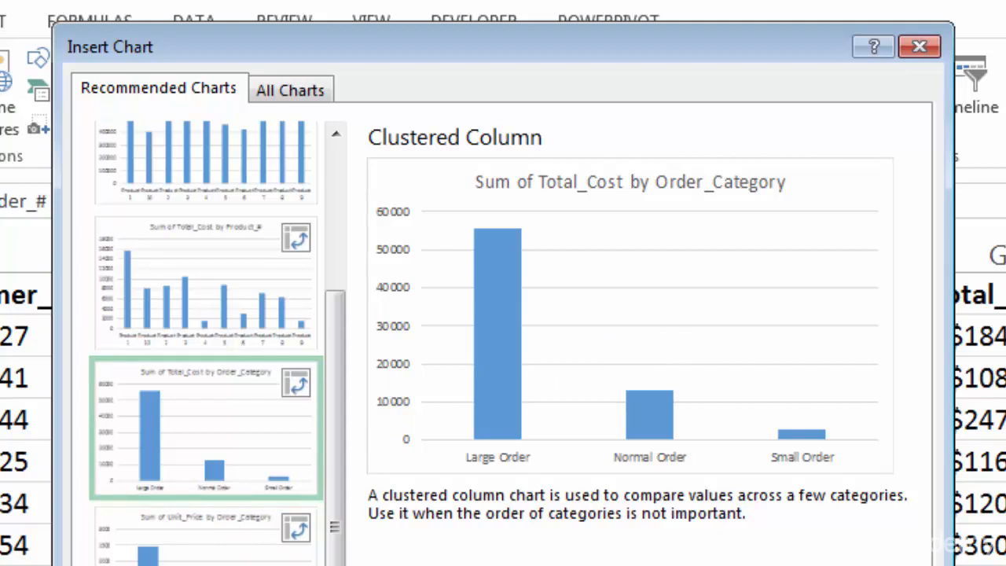
left_click(205, 562)
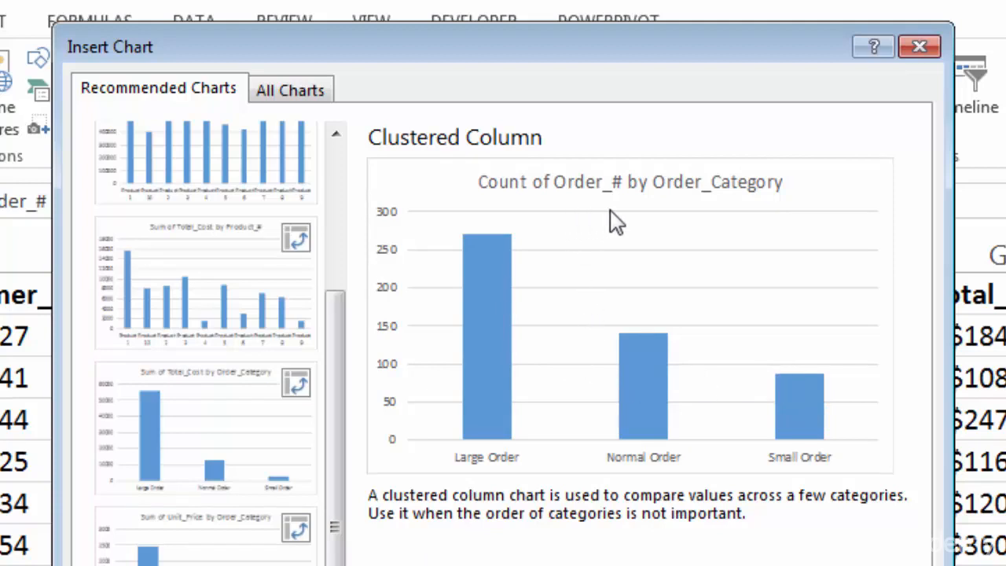
left_click(216, 309)
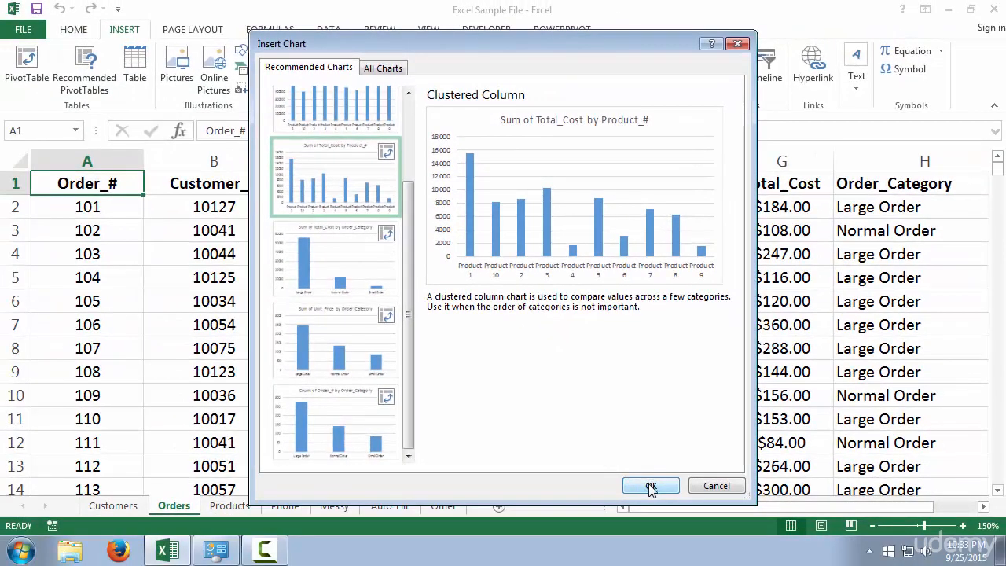
left_click(651, 486)
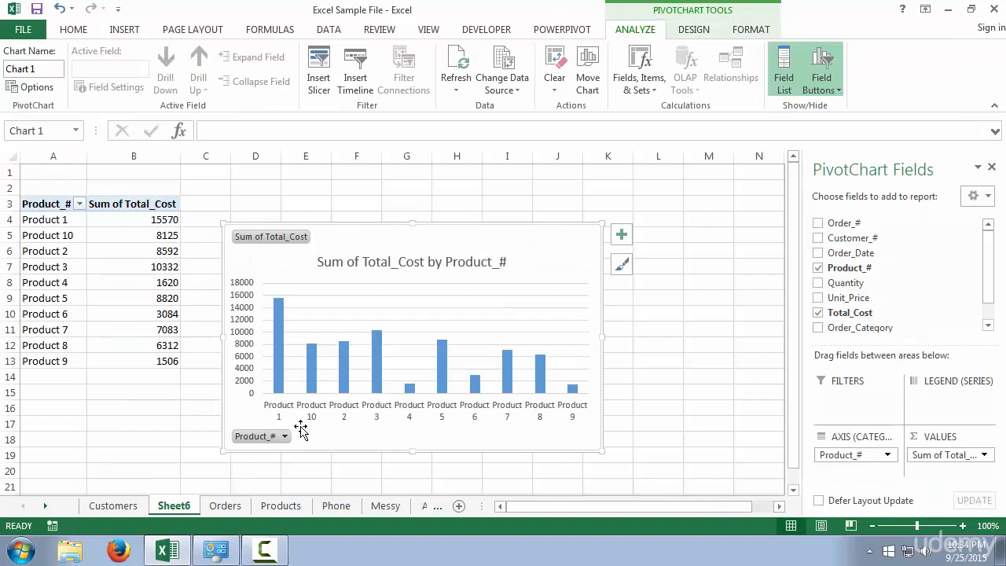
Rename the new pivot chart sheet as Orders Chart and move it directly after the Orders sheet.
left_click(167, 511)
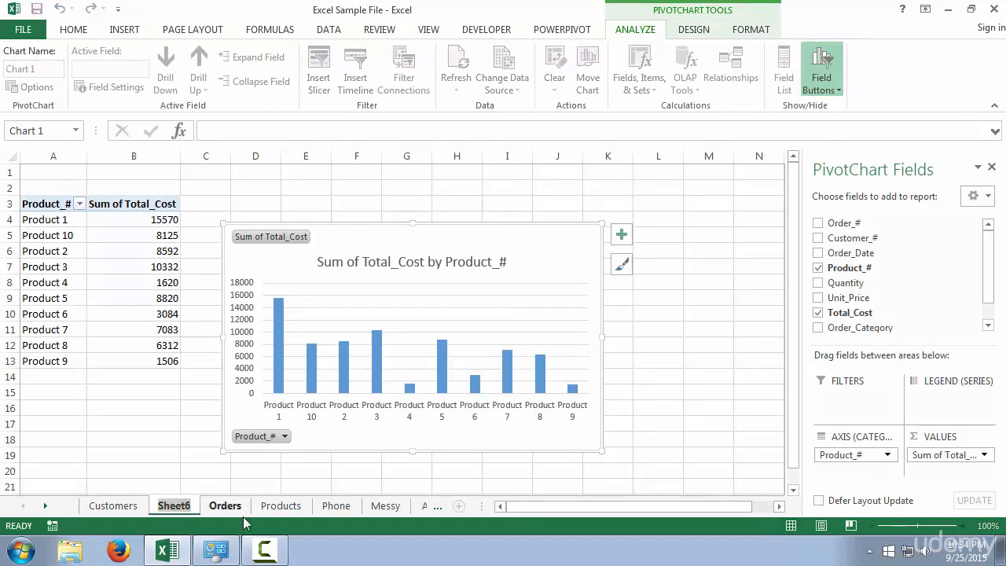
type("Order")
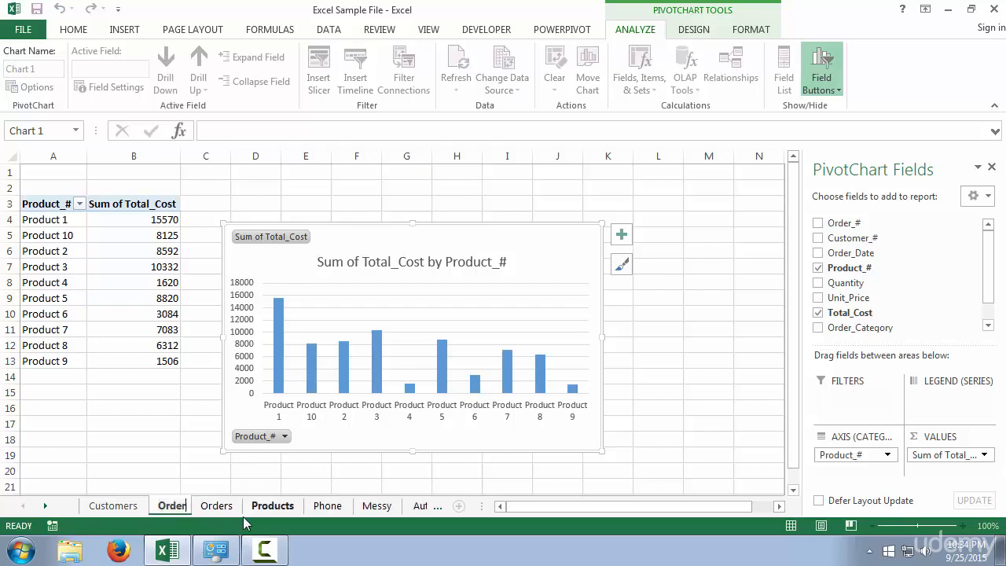
type("s Chart")
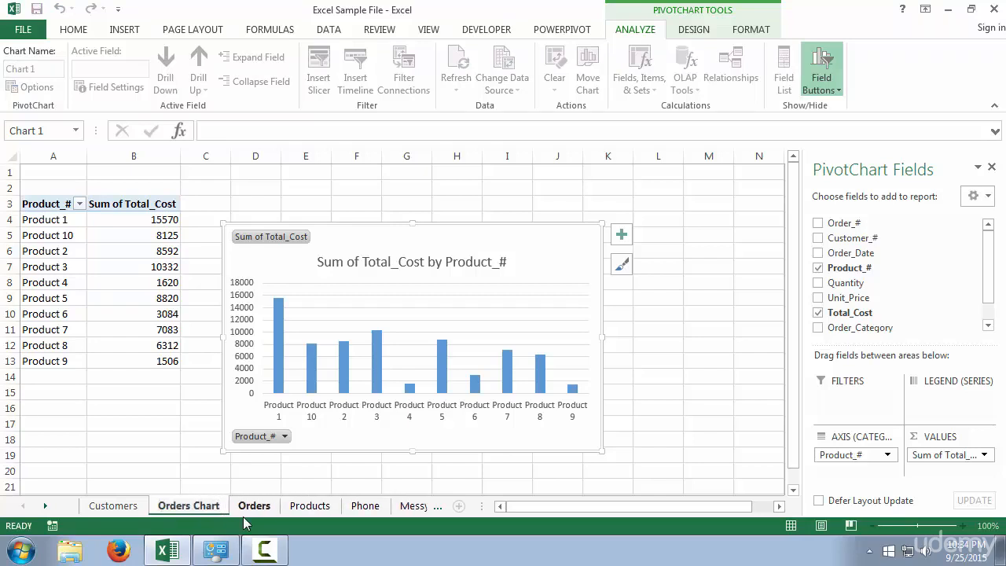
left_click(193, 474)
left_click_drag(195, 509, 281, 509)
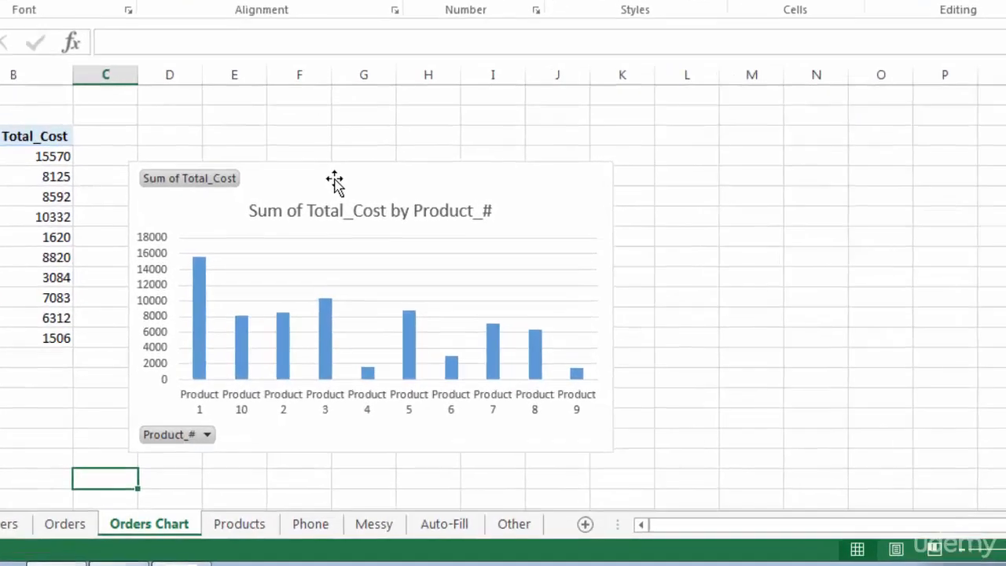
Apply the chart style with wide, outlined light blue columns on a white background to the pivot chart.
left_click(334, 181)
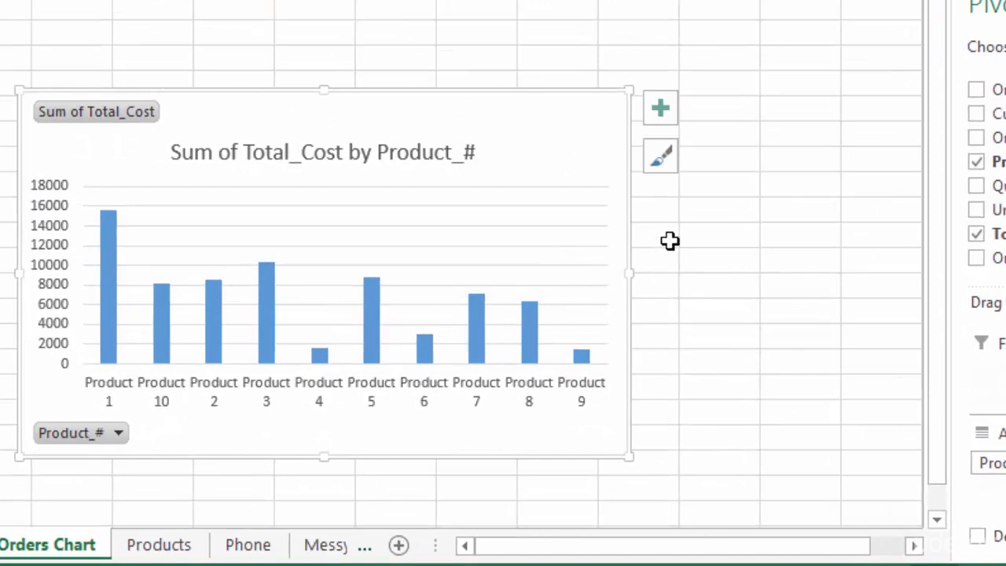
left_click(661, 158)
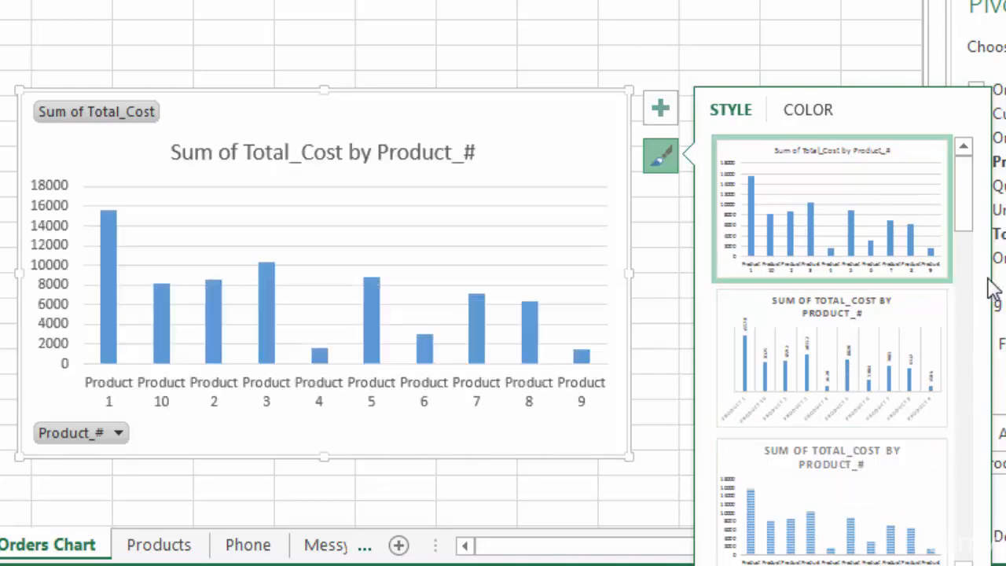
left_click_drag(969, 219, 966, 294)
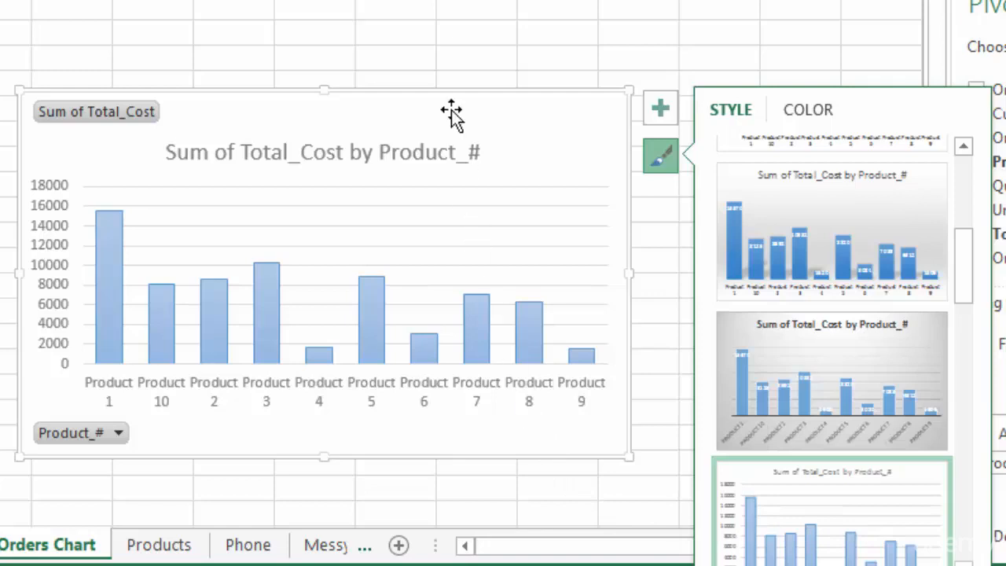
left_click(474, 36)
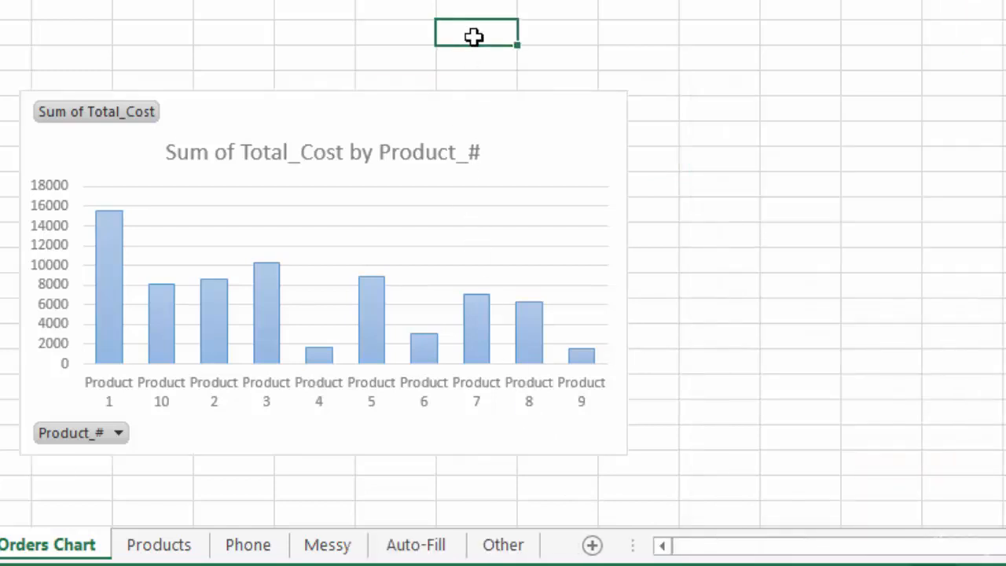
Change the chart title to "Total Sales by Product".
left_click(464, 113)
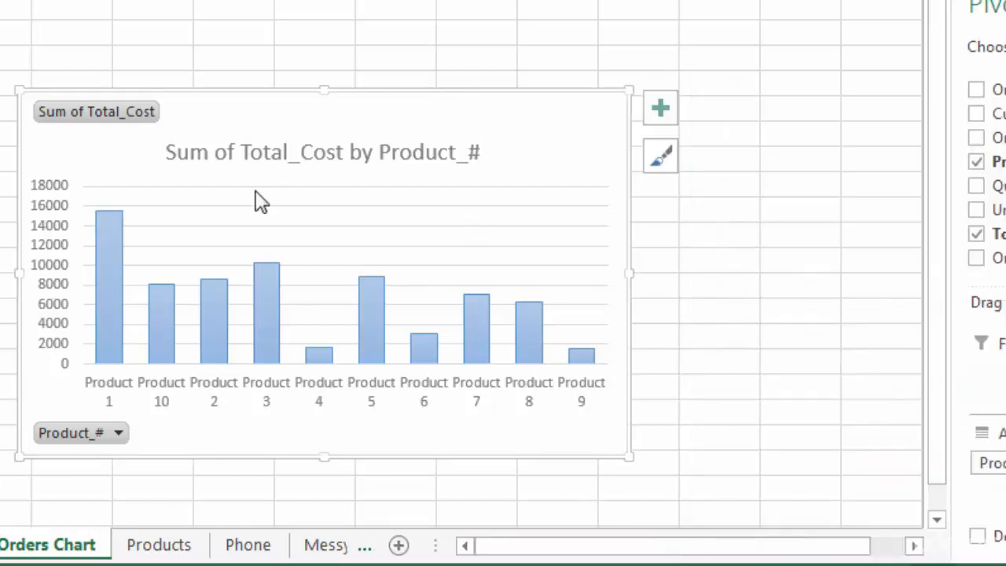
left_click(185, 155)
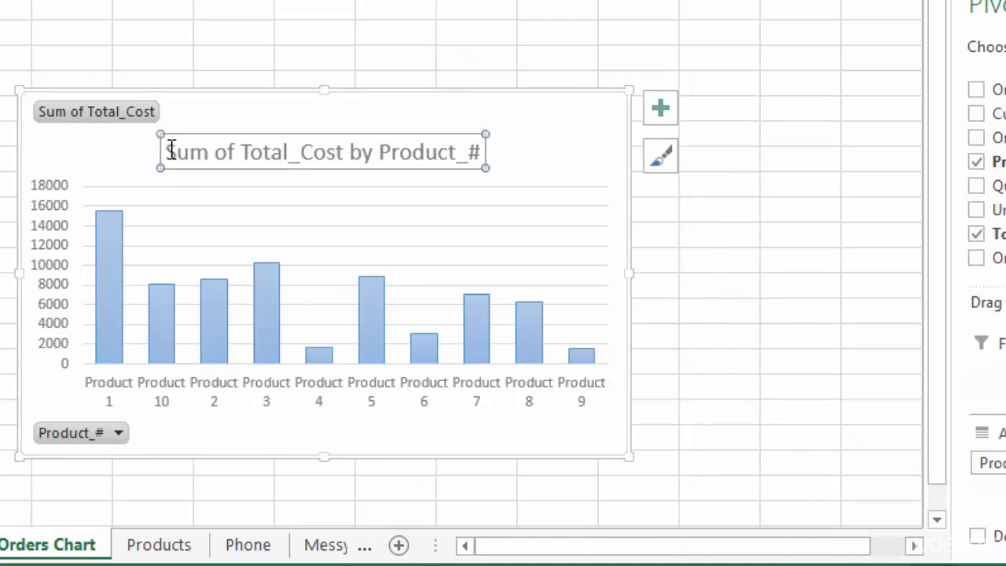
left_click_drag(170, 150, 482, 150)
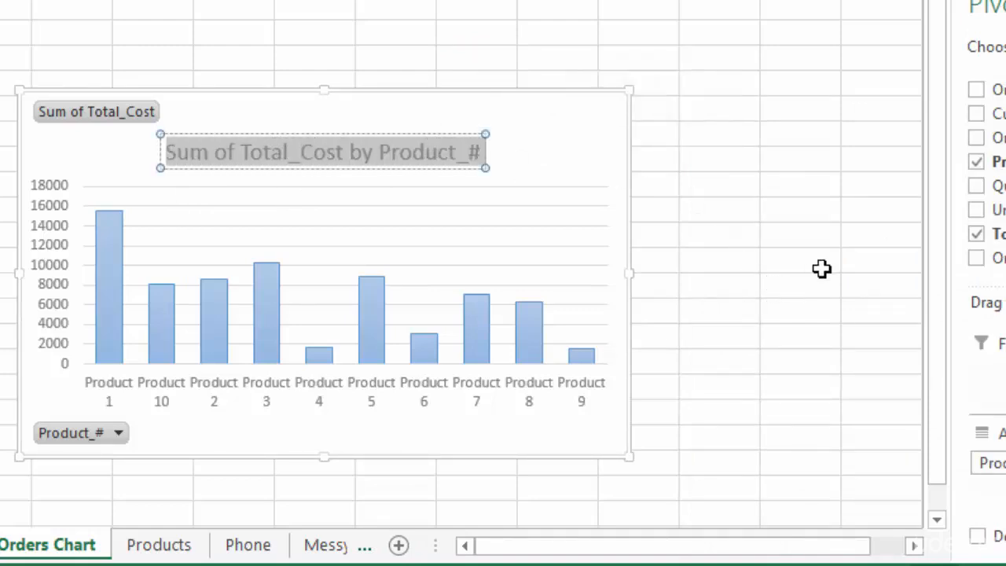
type("Total Sle")
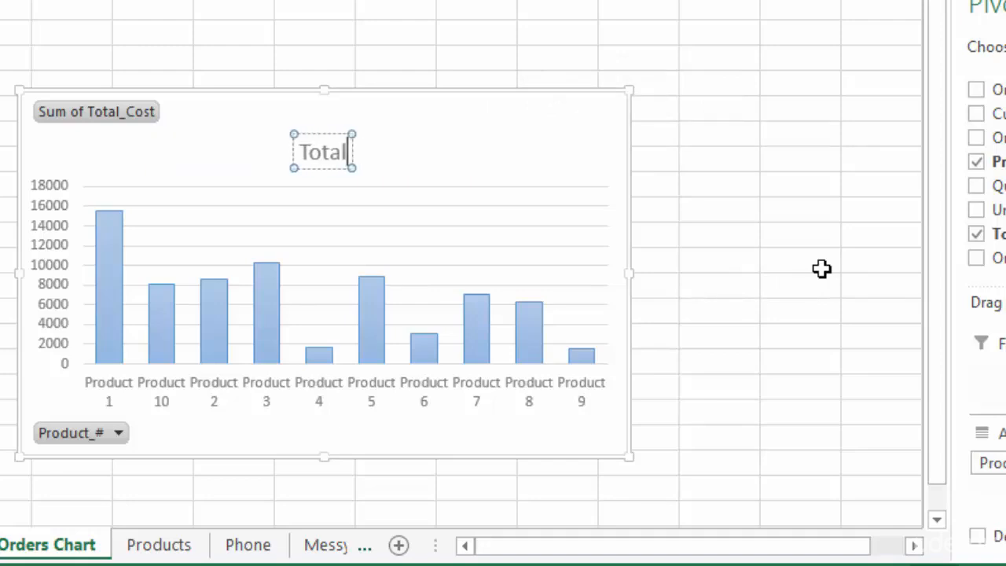
key("BackSpace")
key("BackSpace")
type("ales b")
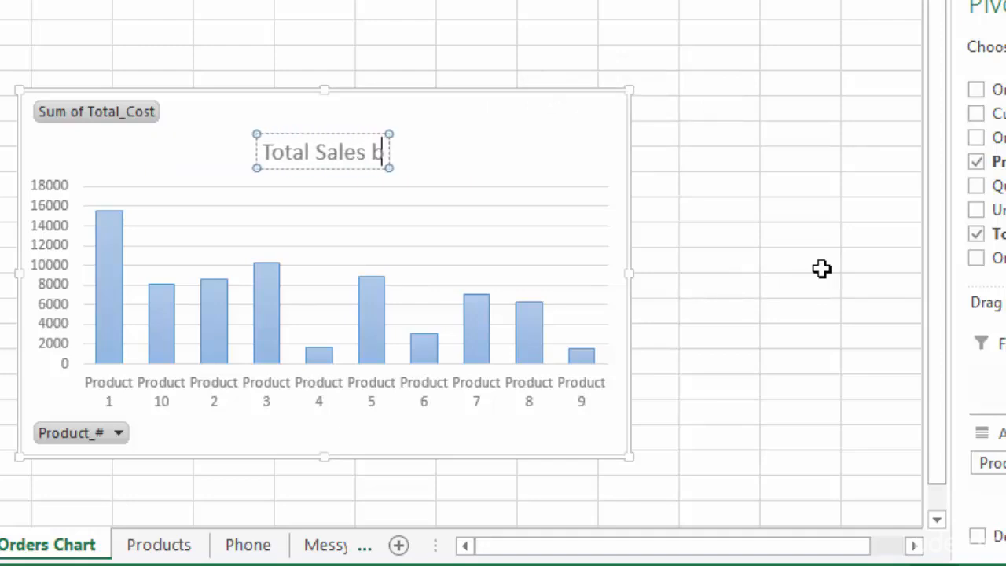
type("y Product")
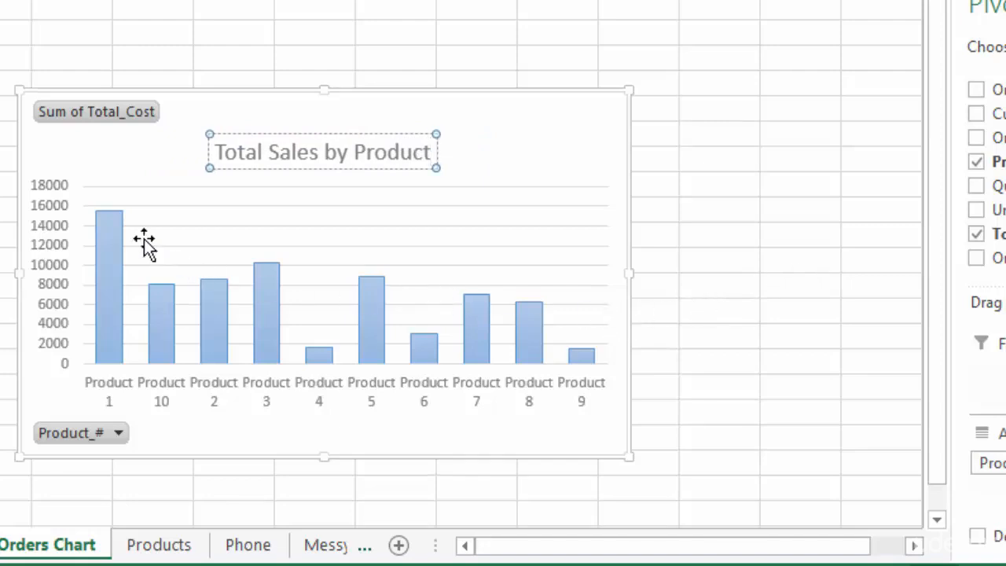
Add data labels to all columns of the Total series.
left_click(110, 236)
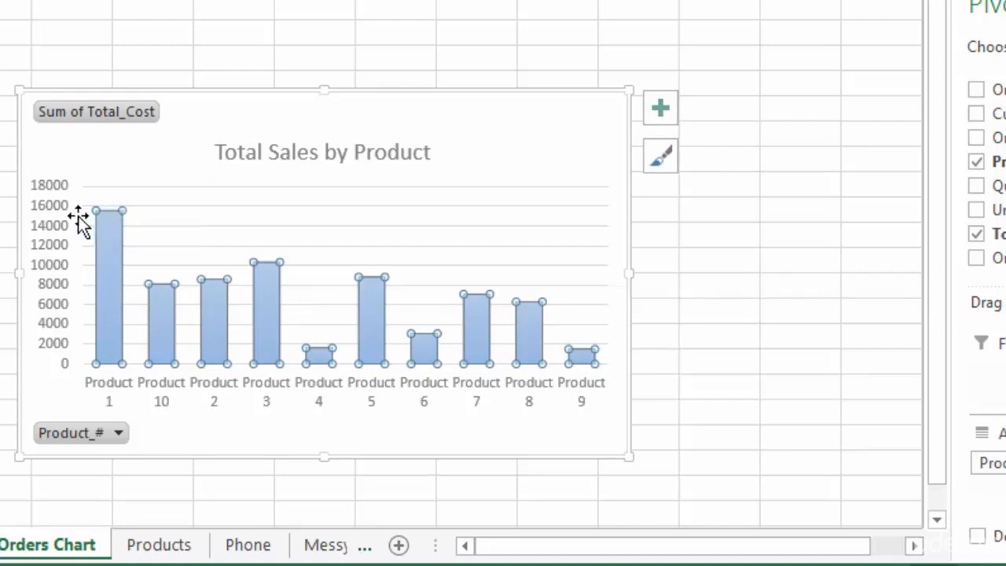
mouse_move(104, 235)
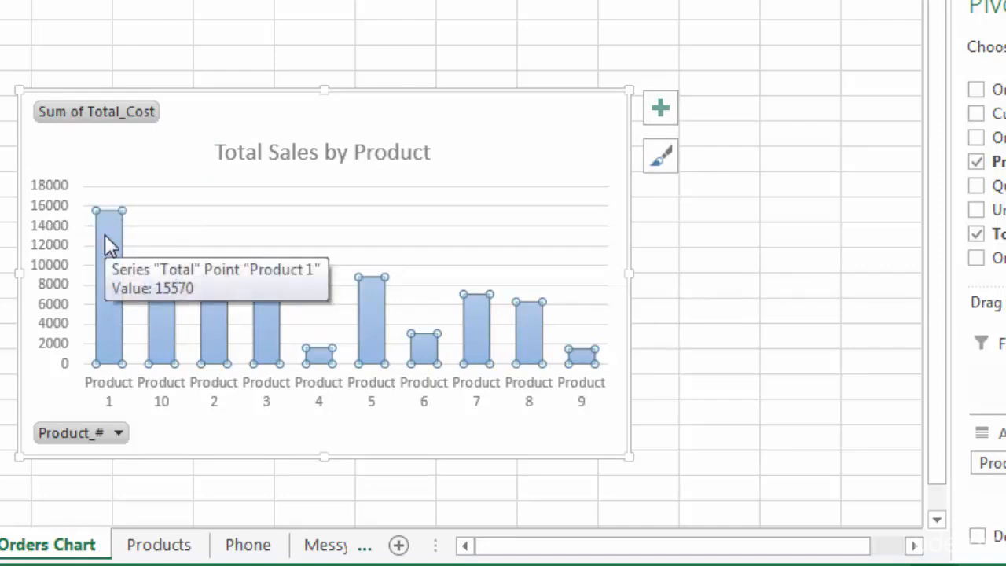
right_click(104, 236)
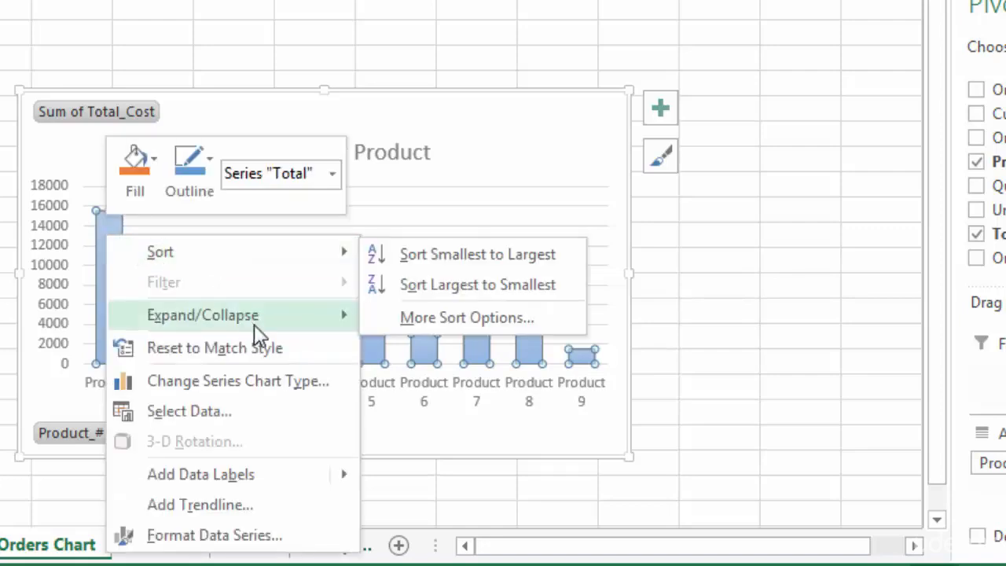
mouse_move(290, 486)
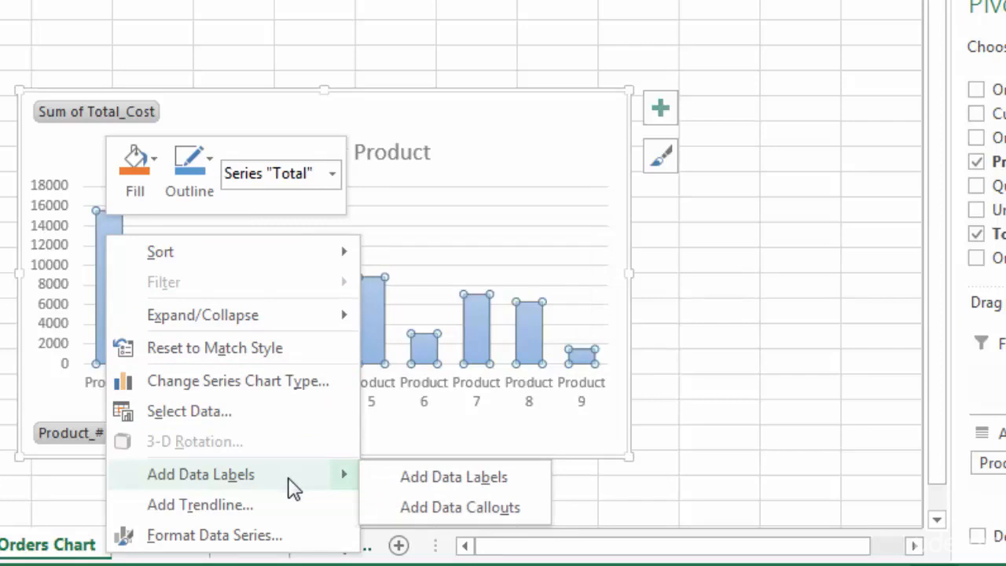
left_click(417, 479)
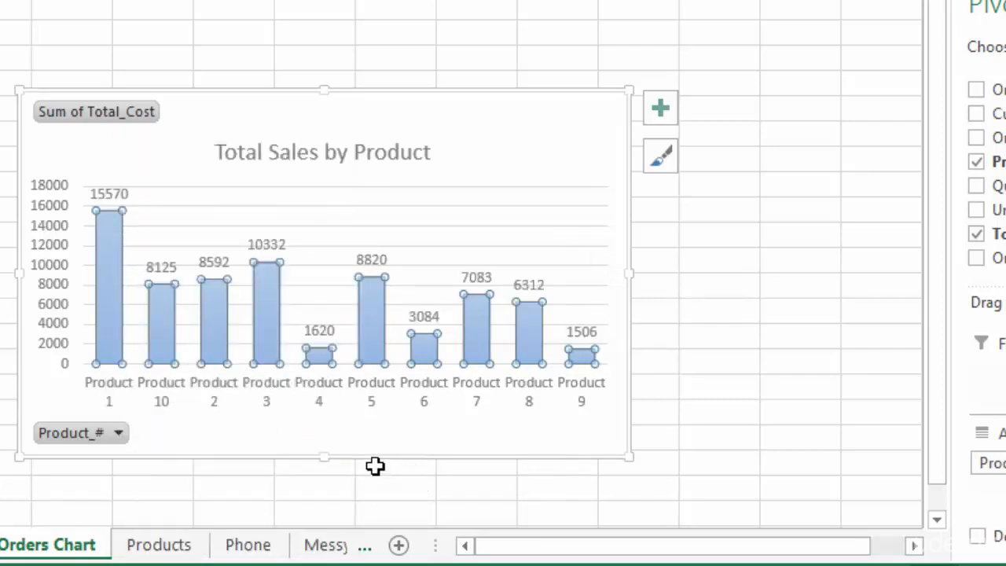
Delete the vertical value axis from the Total Sales by Product chart.
left_click(553, 125)
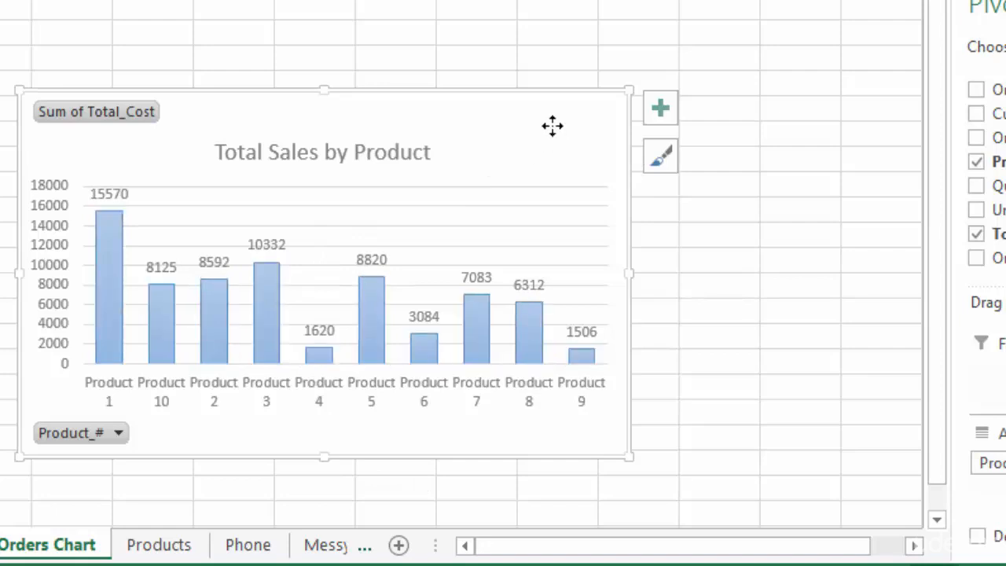
left_click(52, 204)
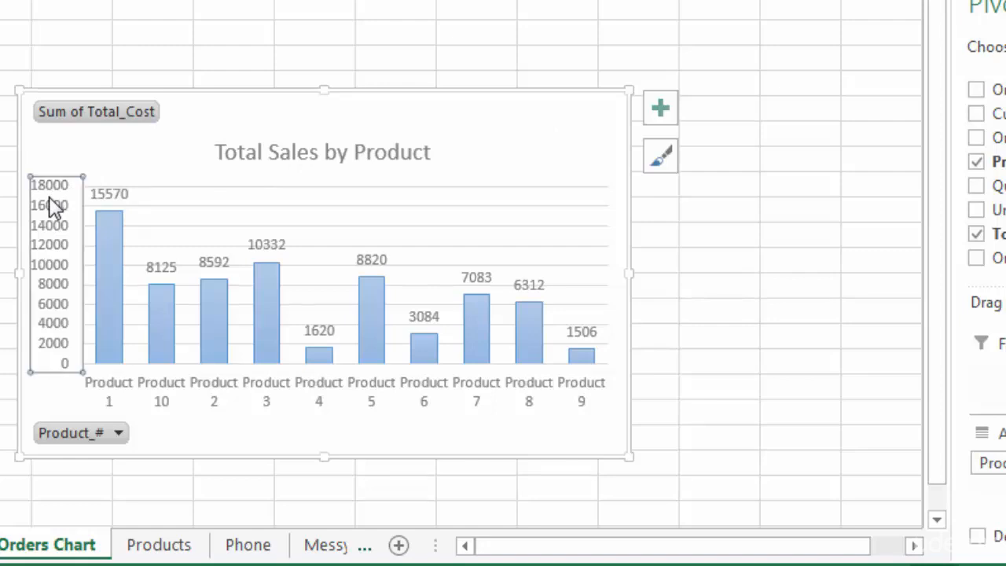
key("Delete")
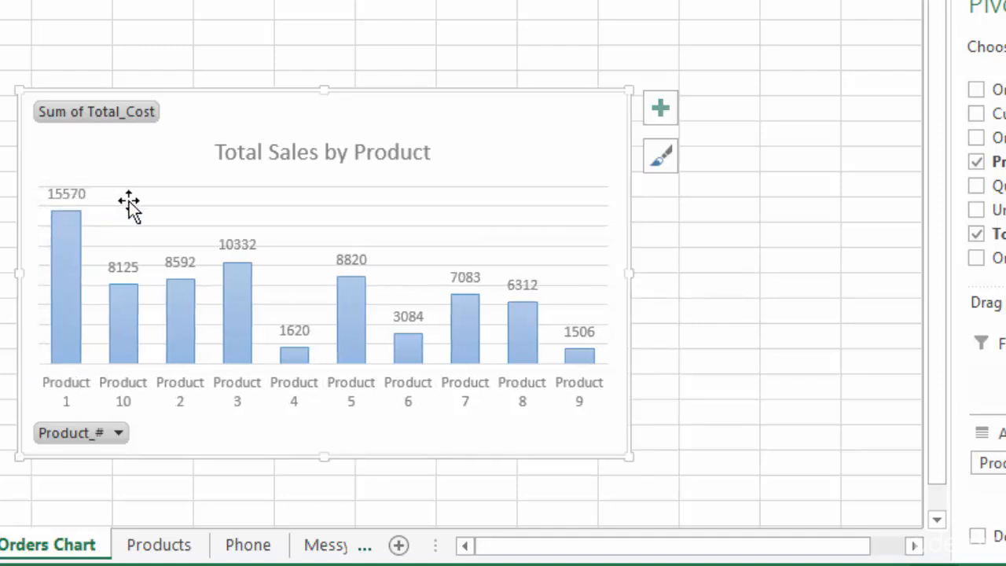
Angle the product labels on the chart's horizontal axis counterclockwise.
left_click(356, 404)
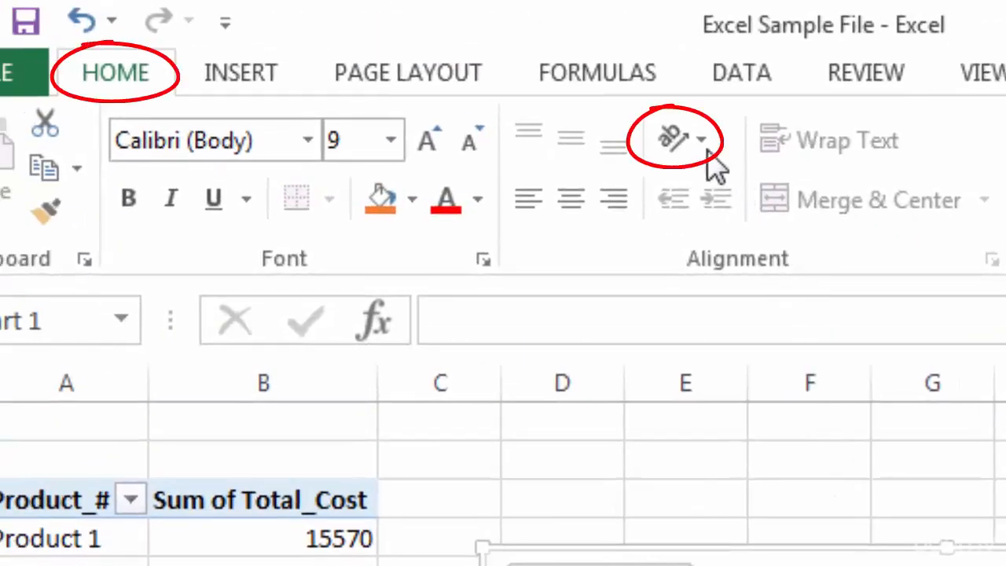
left_click(695, 146)
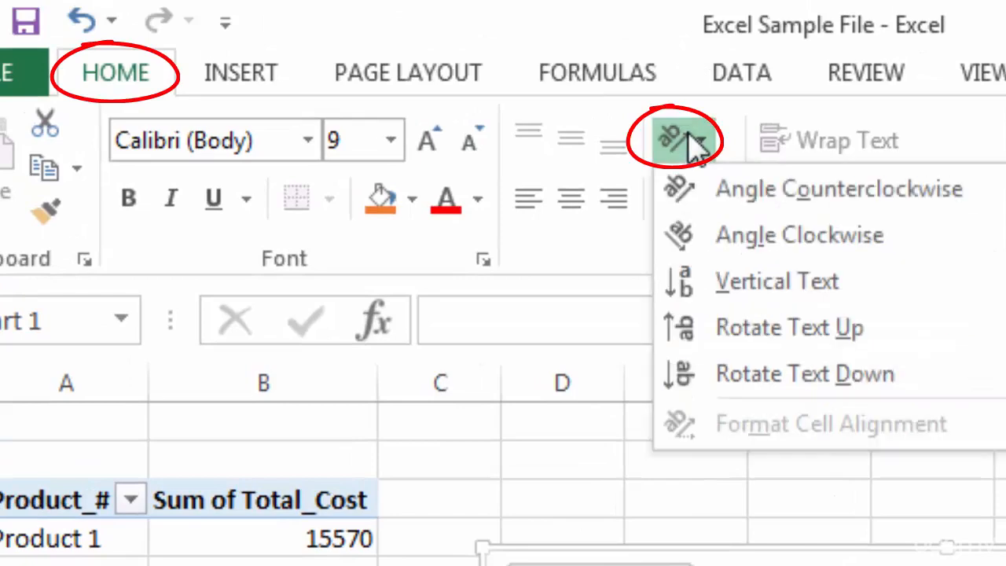
left_click(739, 196)
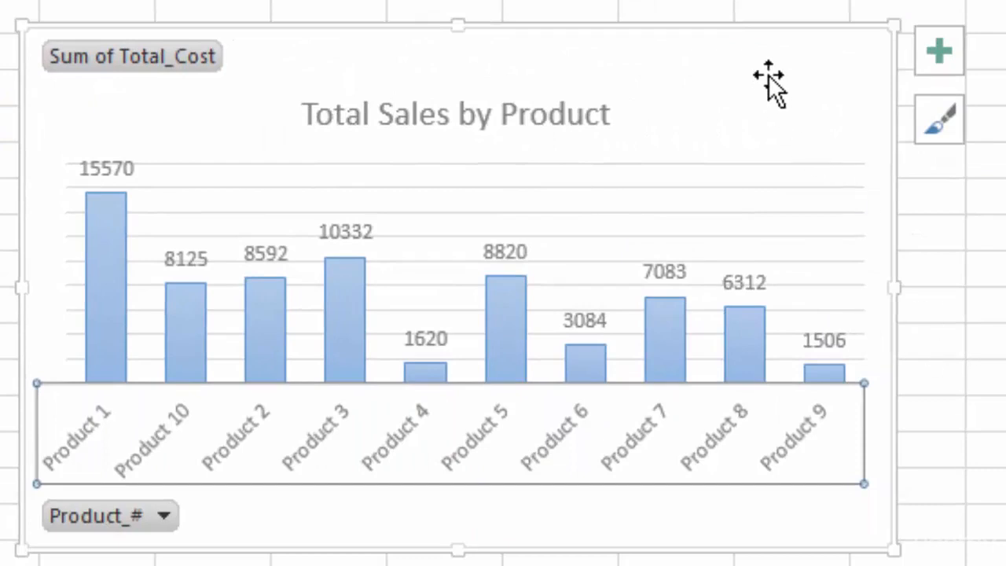
left_click(767, 75)
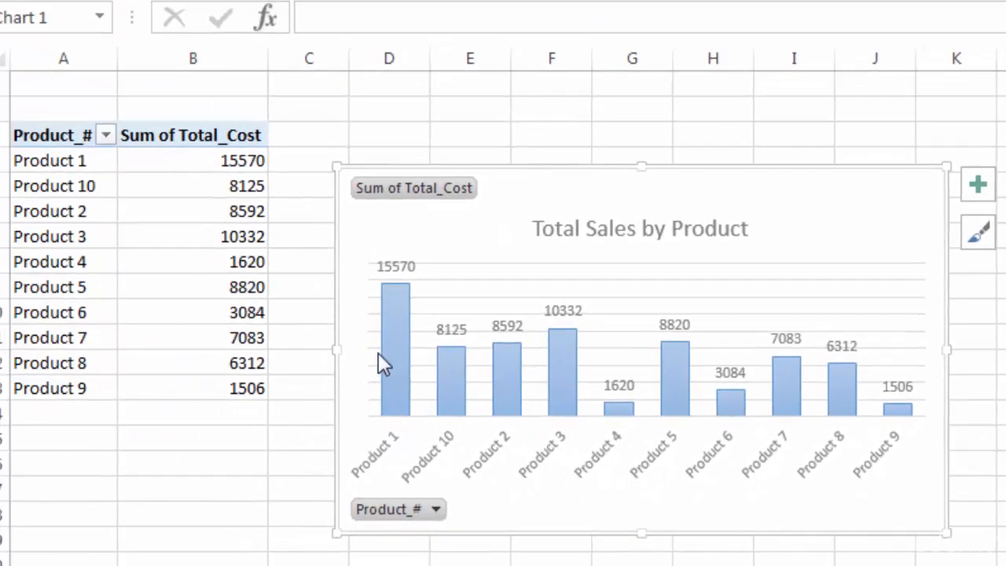
Sort the pivot table's Sum of Total_Cost values from largest to smallest.
left_click(203, 193)
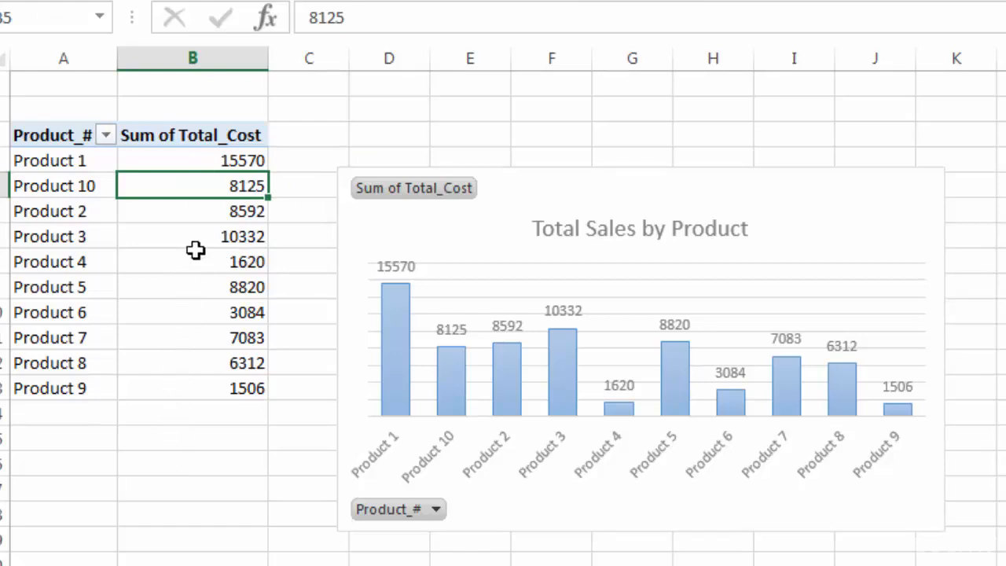
right_click(226, 183)
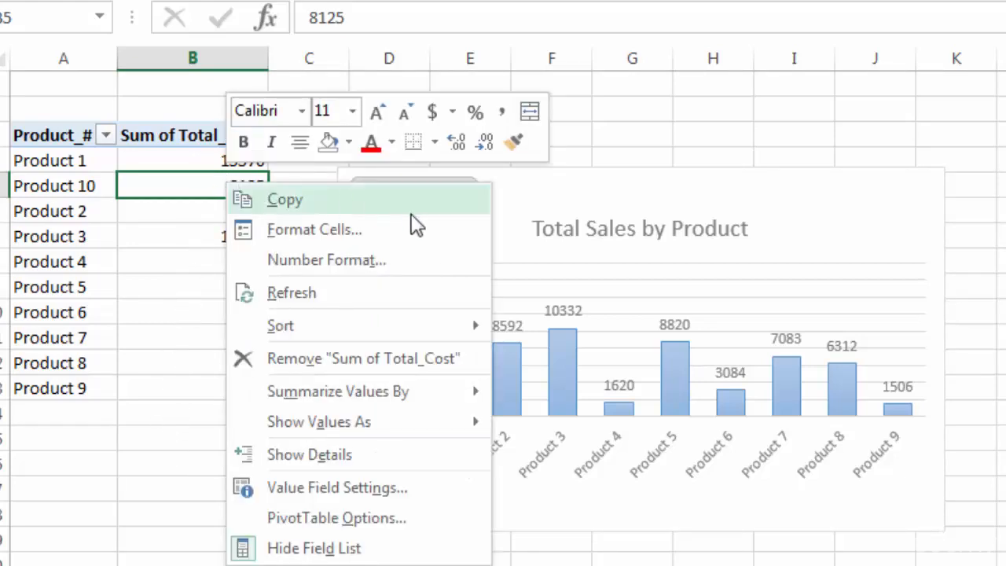
mouse_move(451, 330)
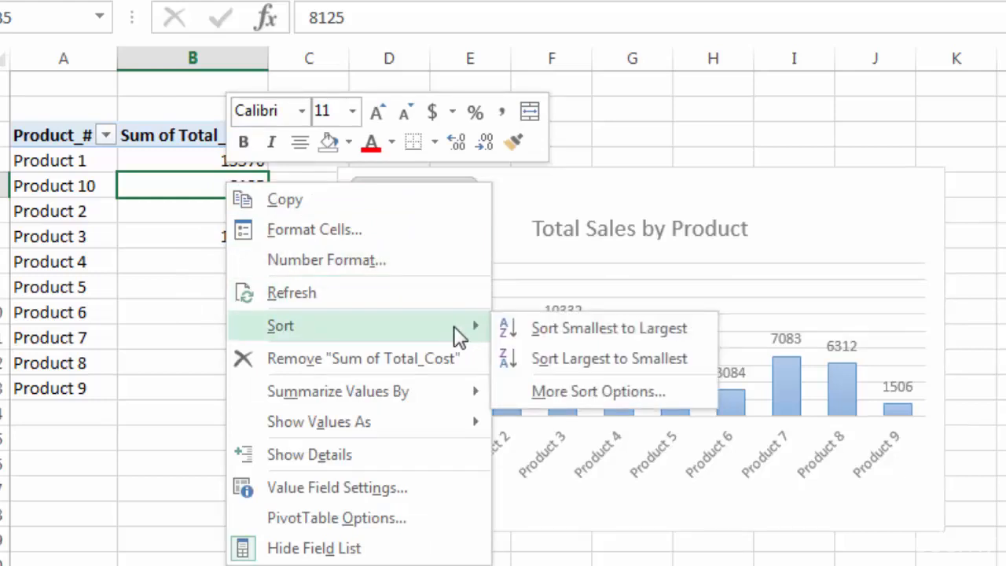
left_click(589, 361)
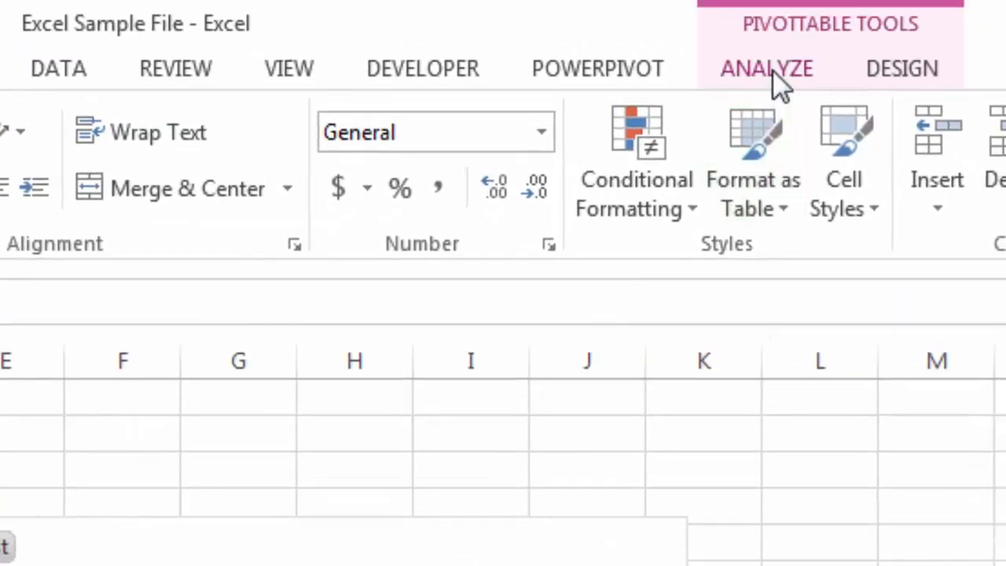
Insert a slicer for Order_Category and place it beside the Total Sales by Product chart.
left_click(773, 69)
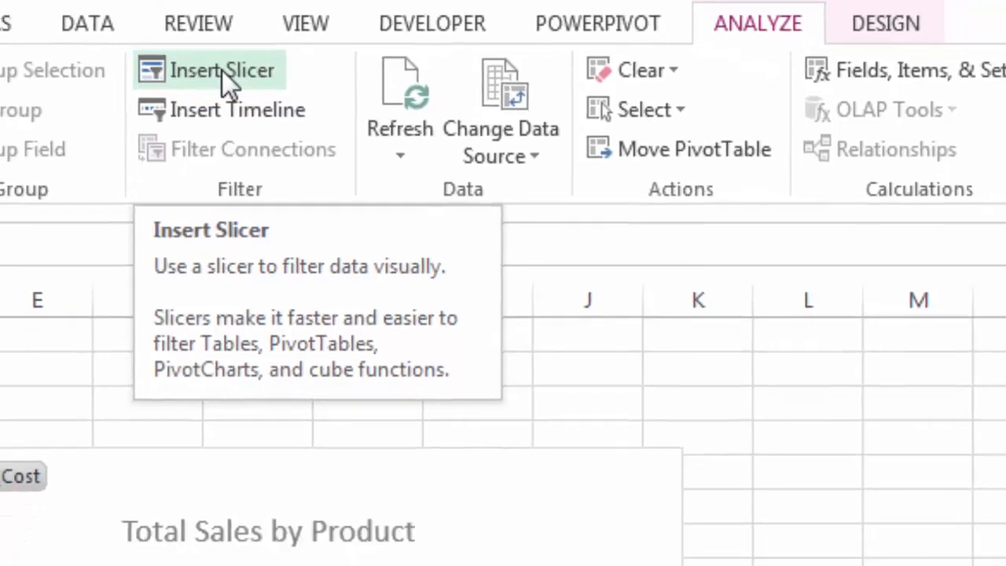
left_click(201, 117)
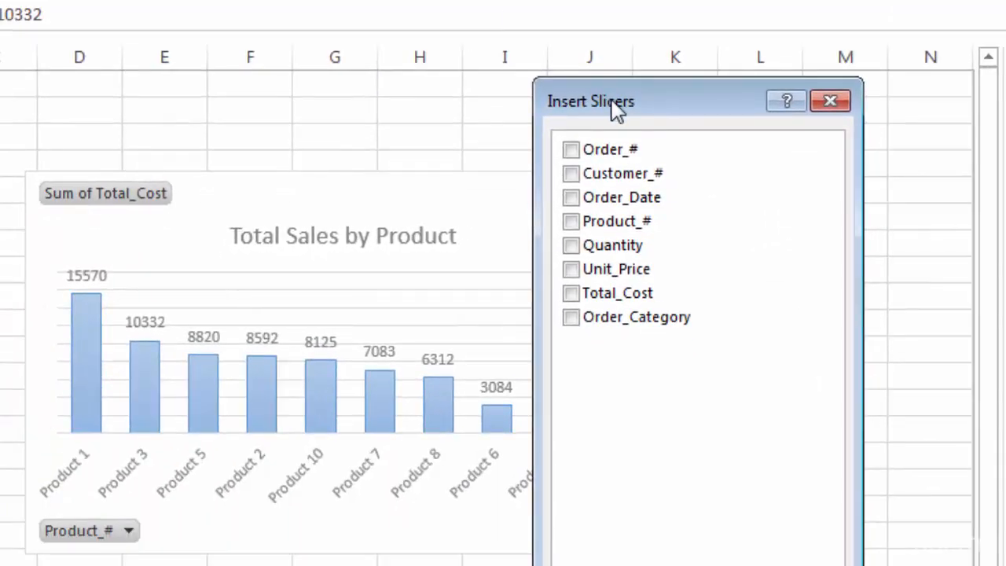
left_click_drag(602, 96, 717, 40)
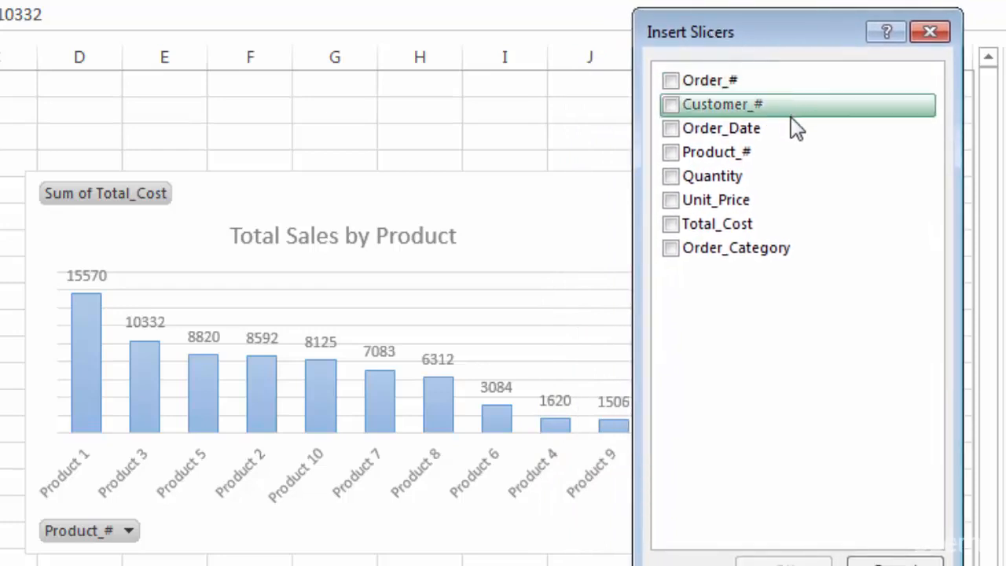
left_click(673, 253)
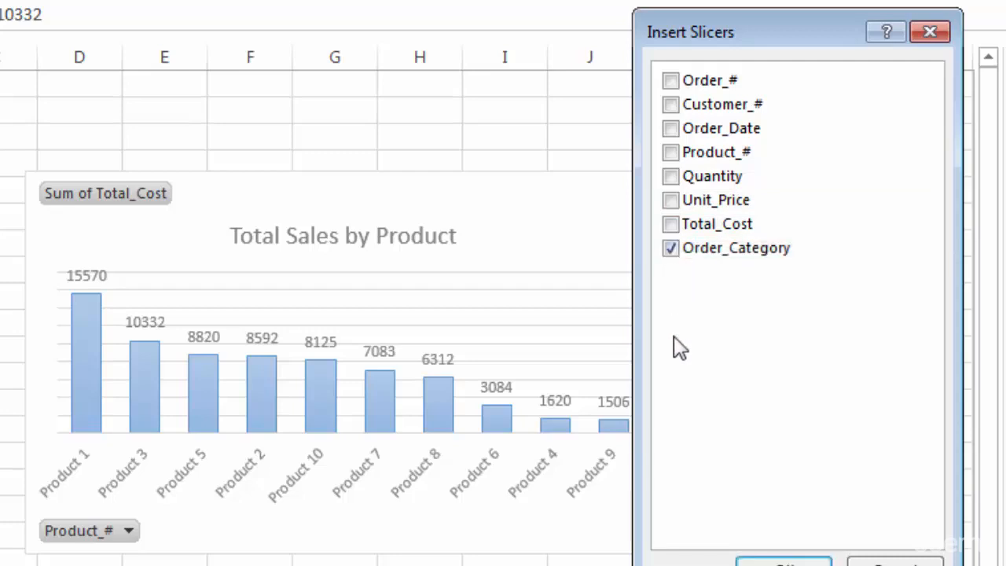
left_click(766, 560)
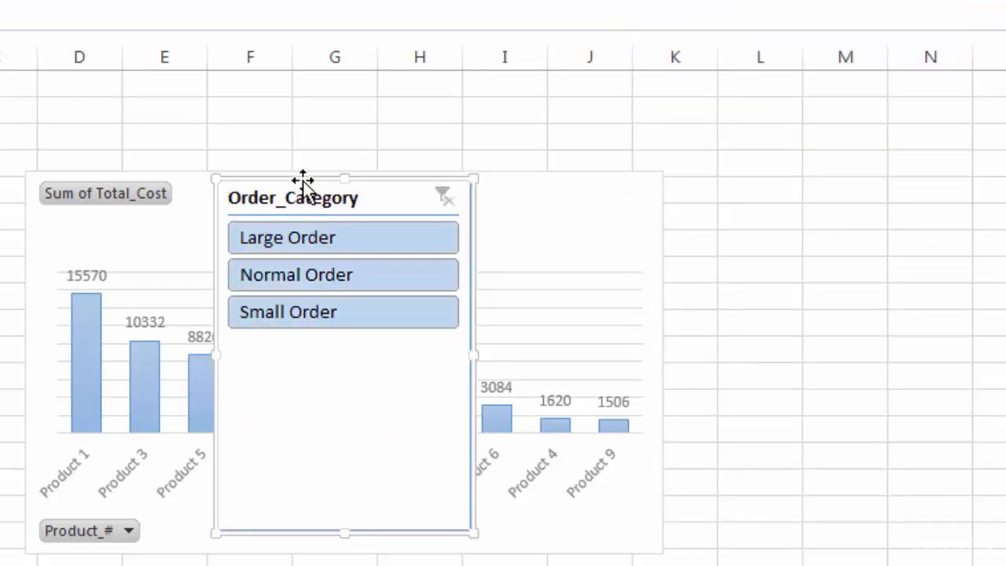
left_click_drag(302, 181, 765, 170)
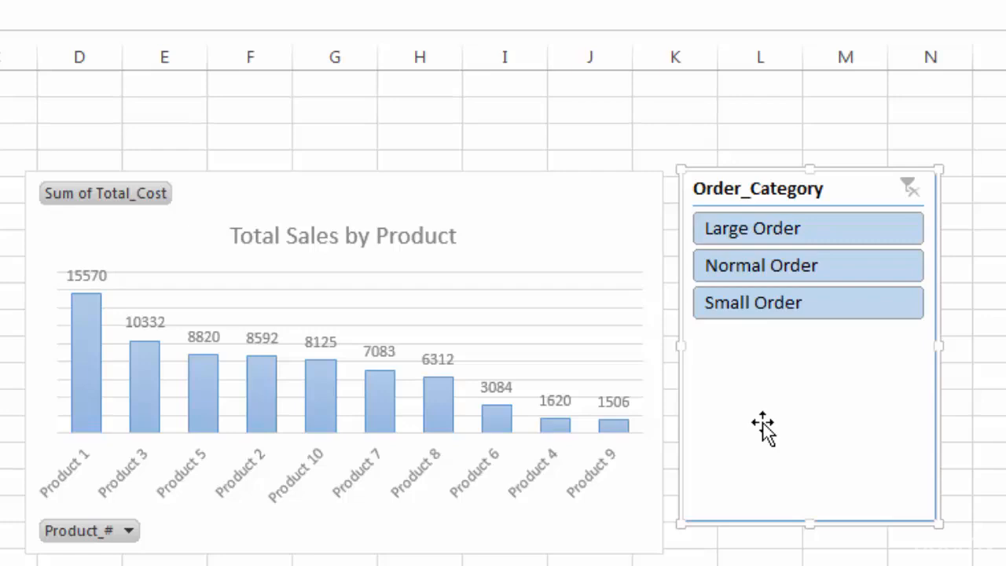
Filter the chart by Small Order, Normal Order and Large Order in turn, and clear the slicer filter.
left_click(762, 315)
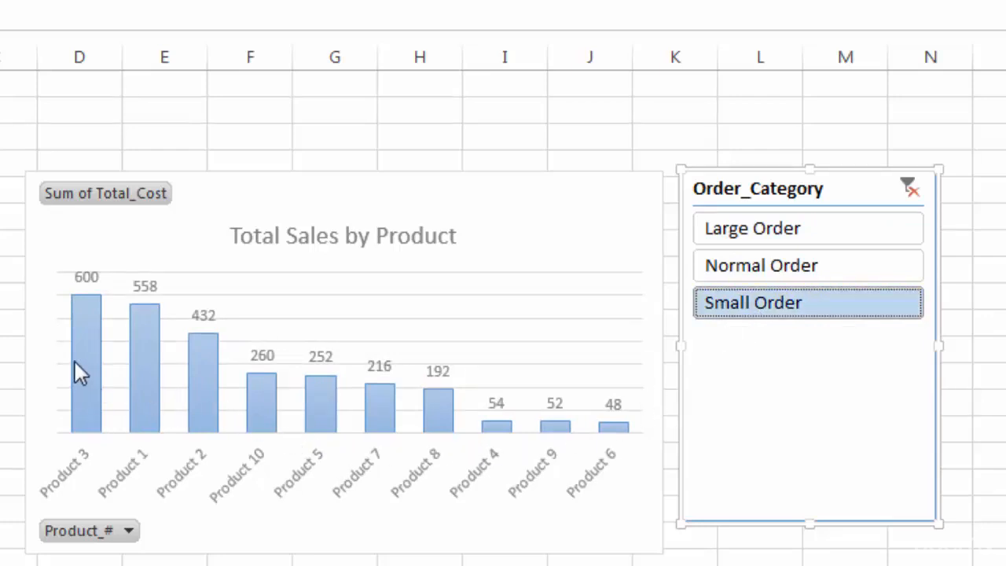
mouse_move(75, 364)
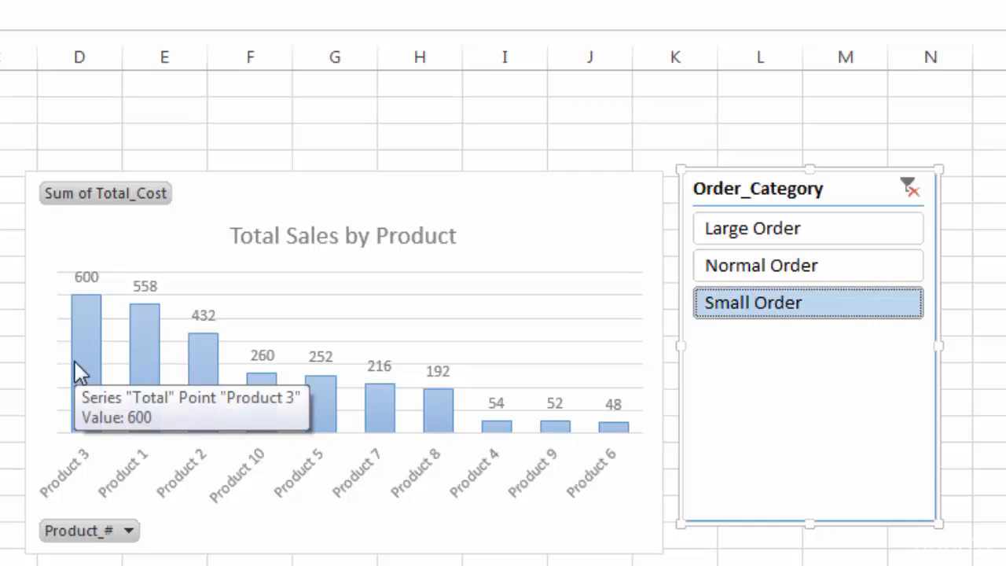
left_click(758, 267)
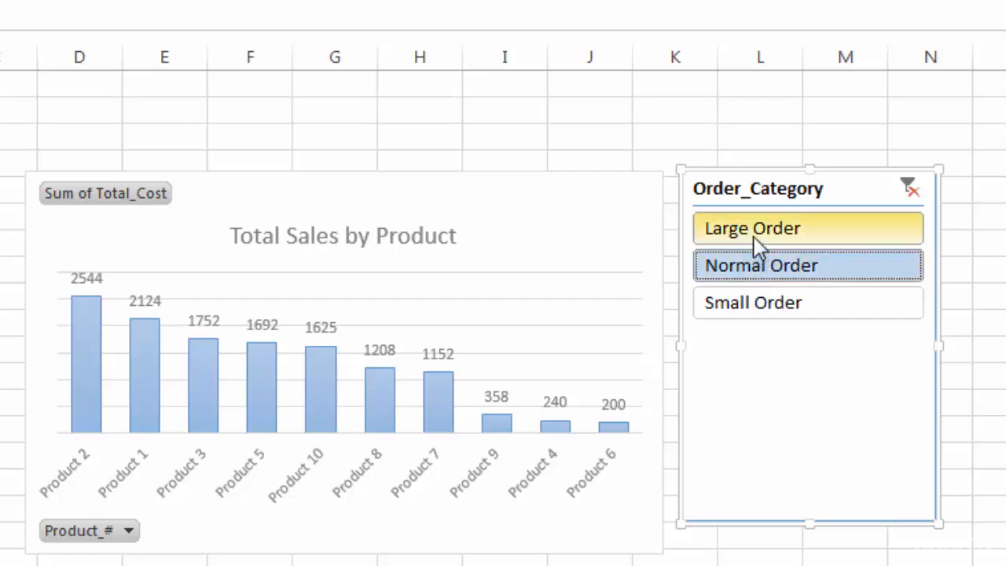
left_click(753, 236)
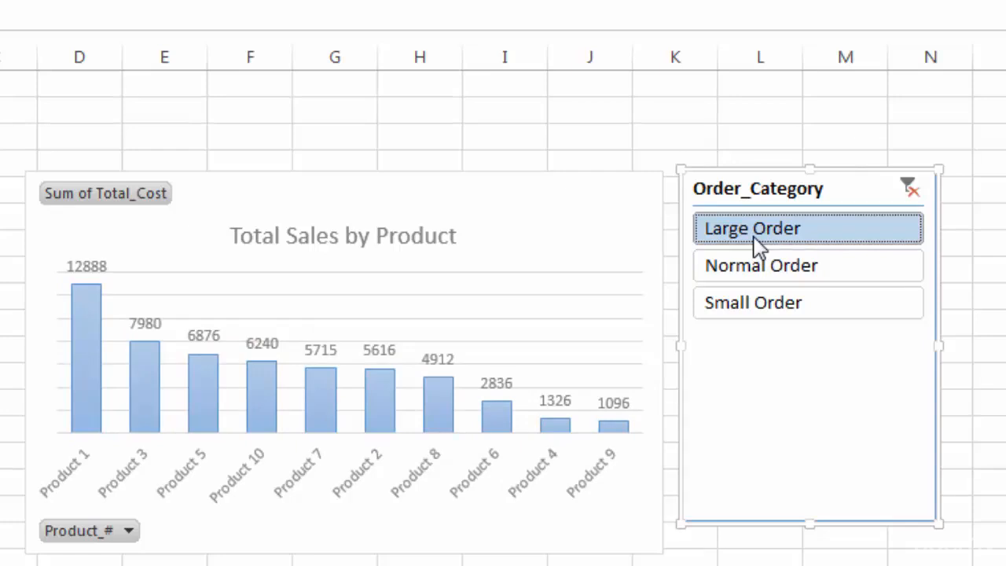
left_click(909, 187)
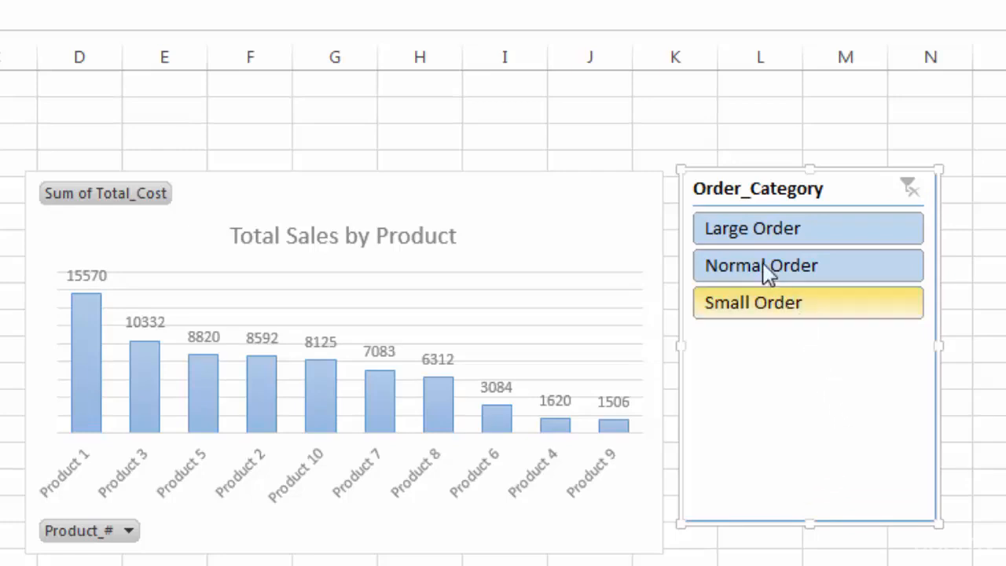
Apply chart Style 3 to the Total Sales by Product chart.
left_click(449, 193)
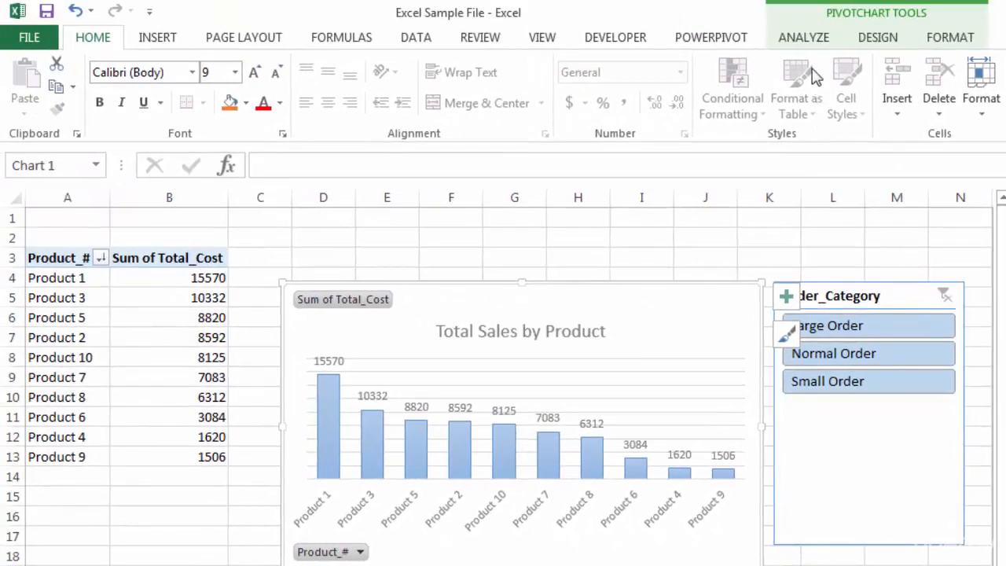
left_click(805, 39)
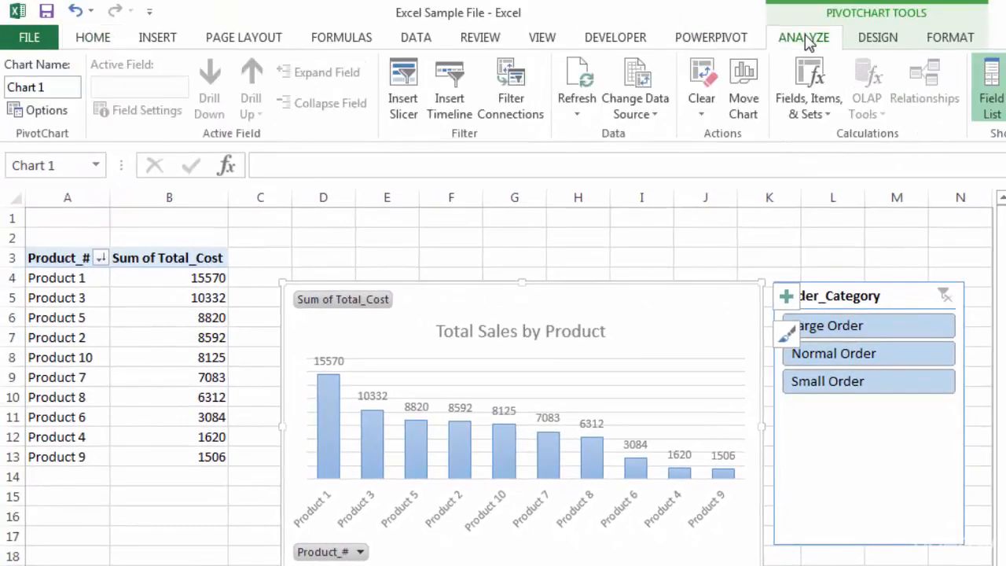
left_click(873, 39)
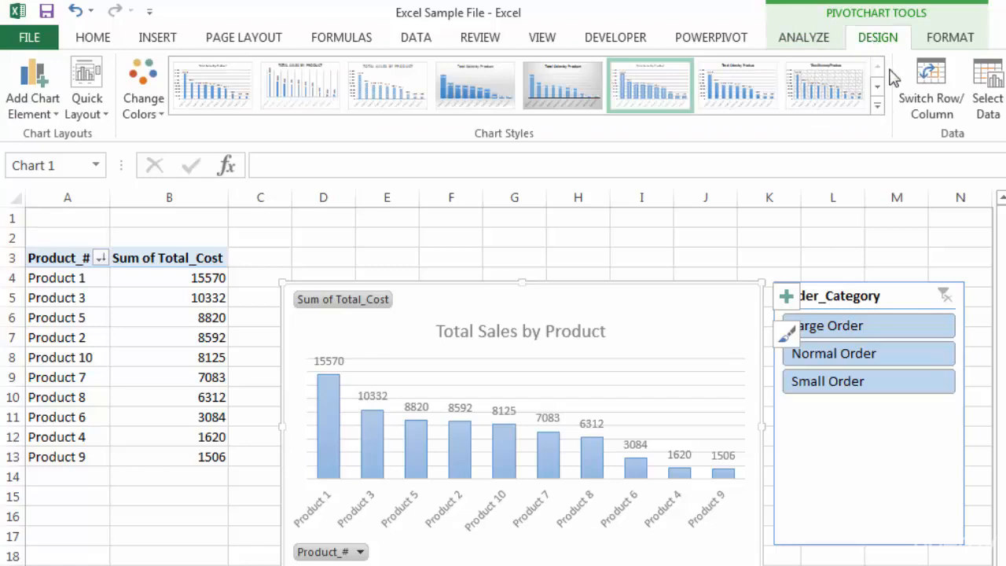
left_click(876, 108)
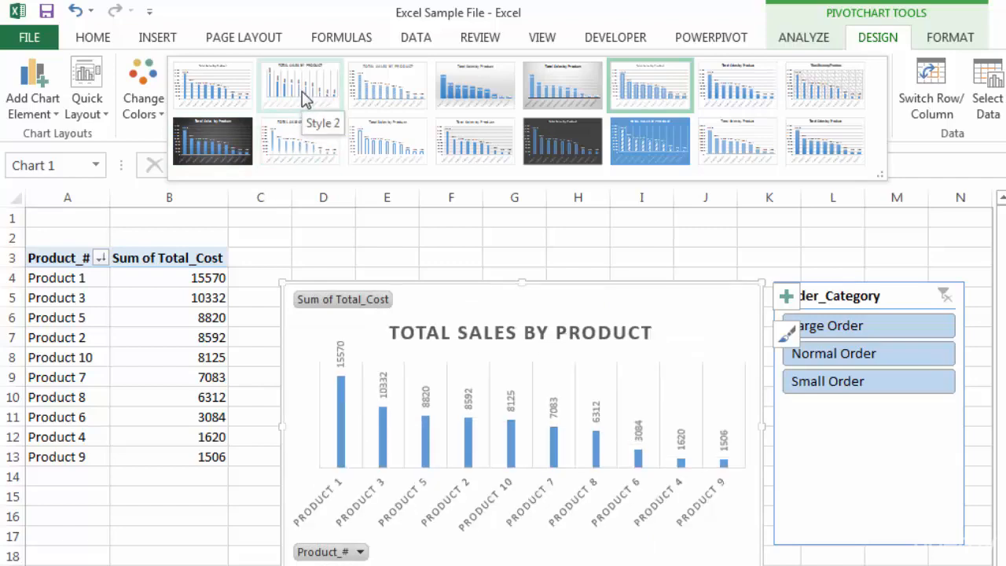
left_click(379, 95)
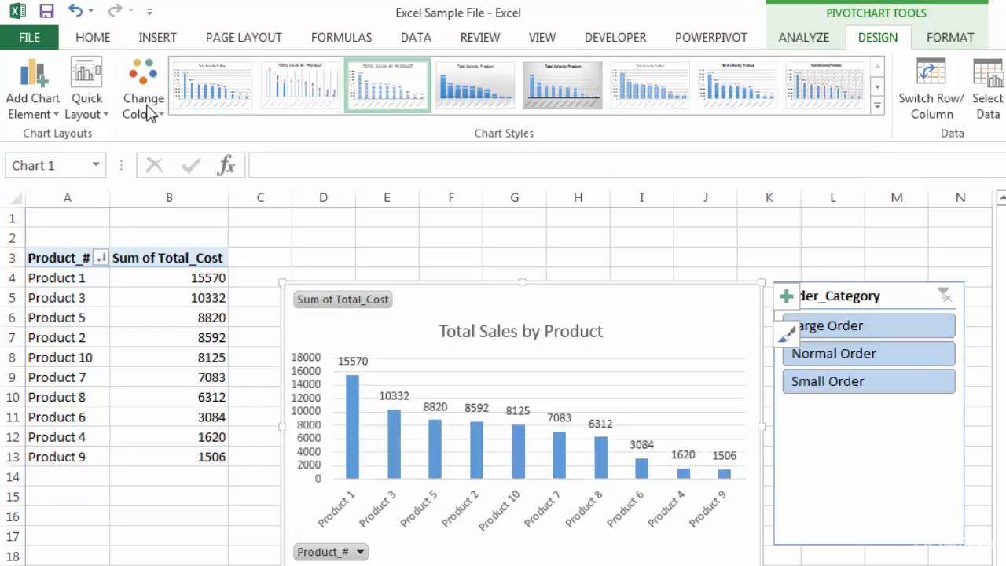
Try the second colorful palette on the chart, and apply the first blue monochromatic palette.
left_click(142, 101)
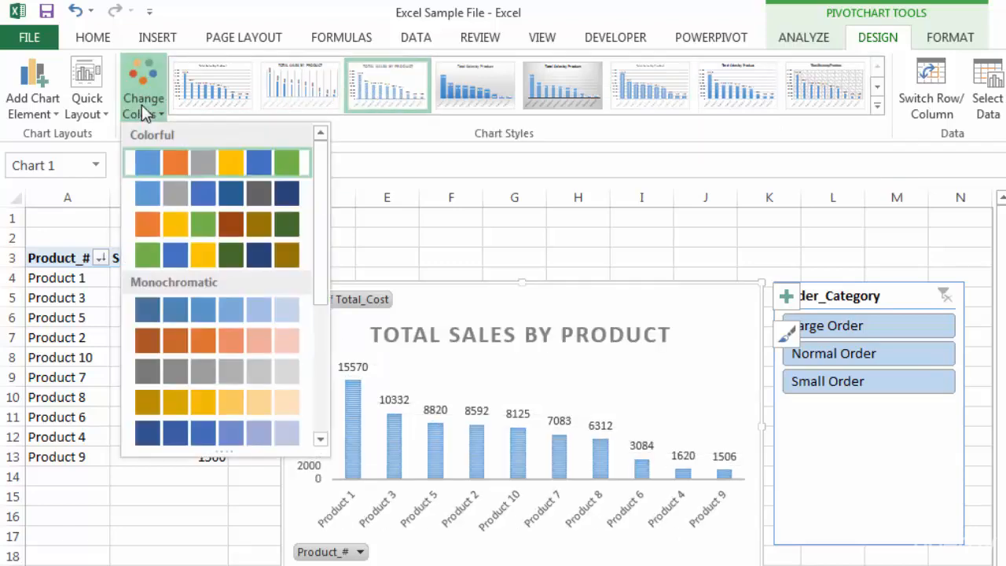
left_click(171, 196)
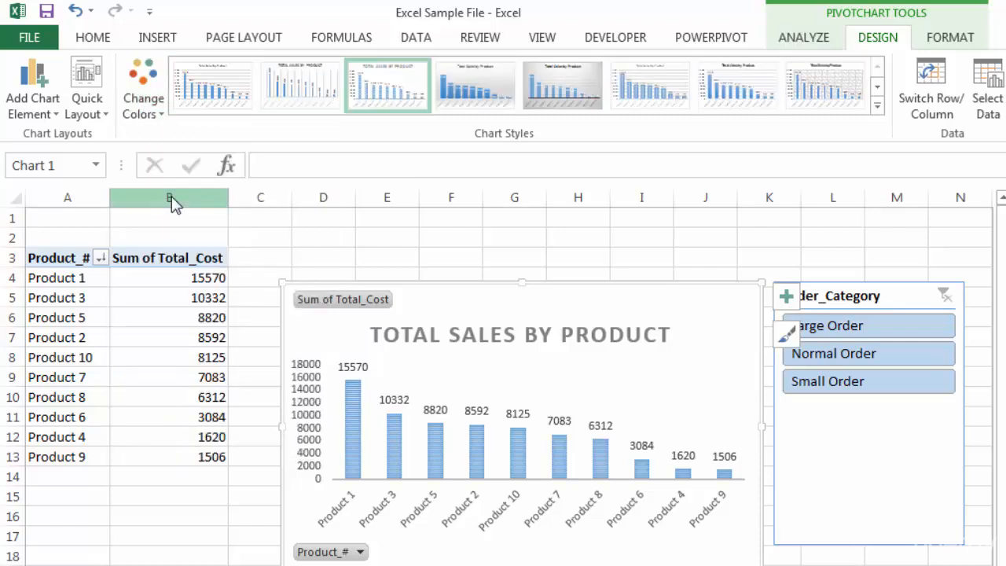
left_click(142, 101)
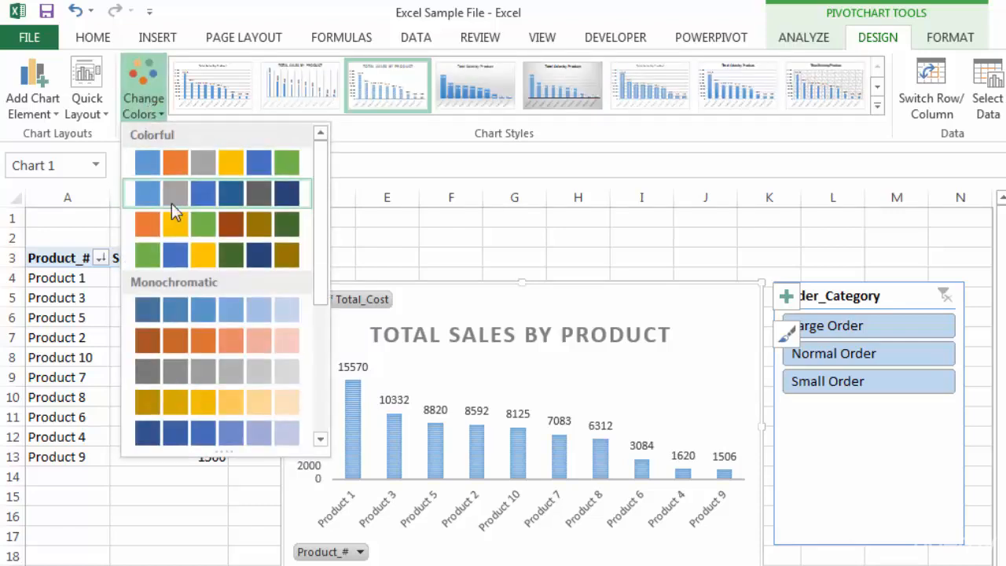
left_click(196, 316)
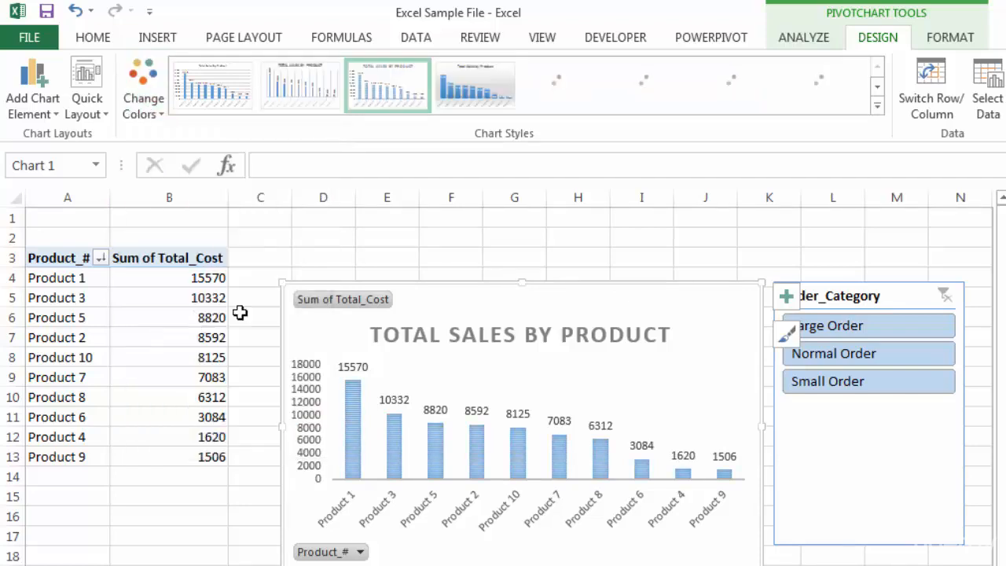
left_click(466, 258)
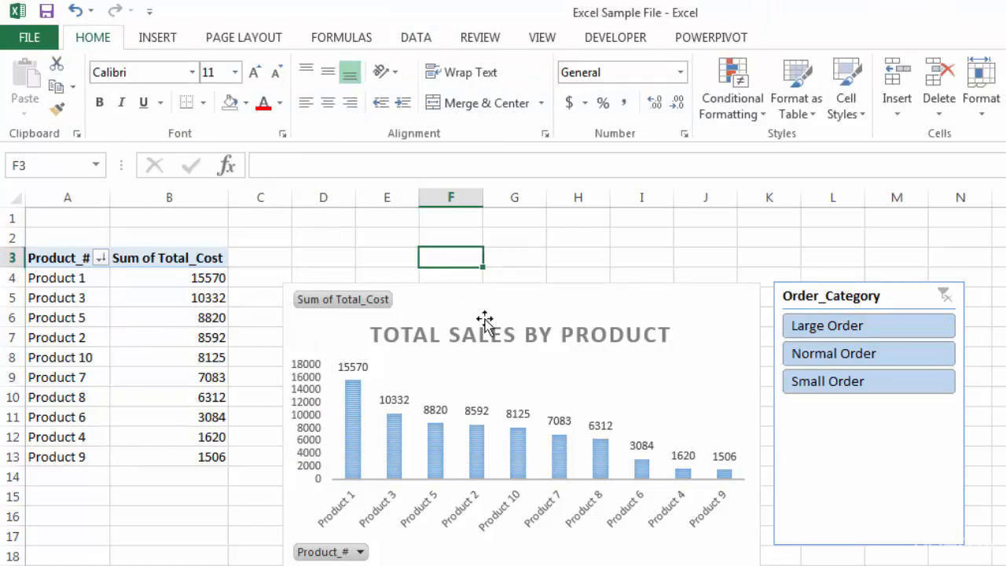
Fill only the Product 5 column of the chart with standard red.
left_click(437, 464)
left_click(436, 464)
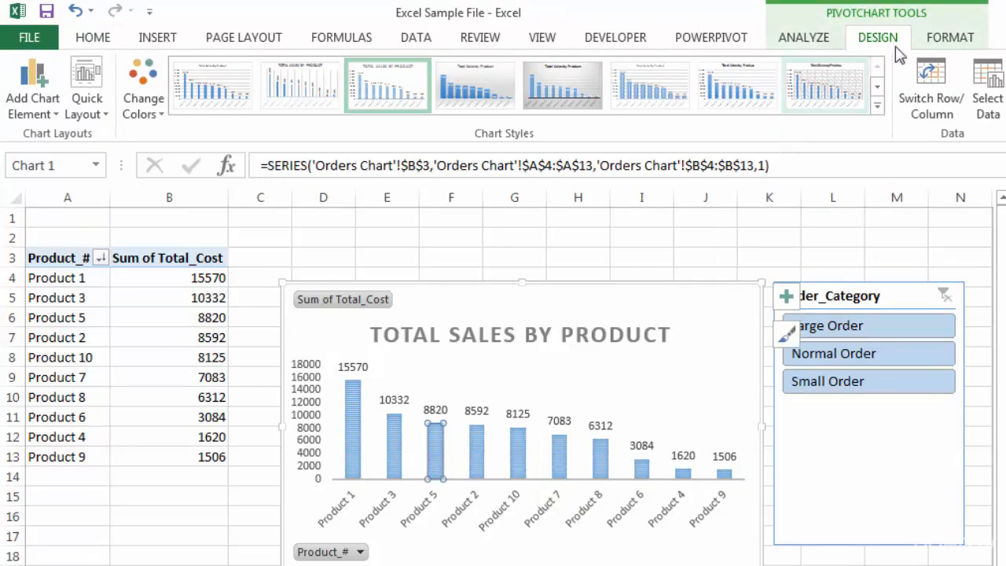
left_click(951, 39)
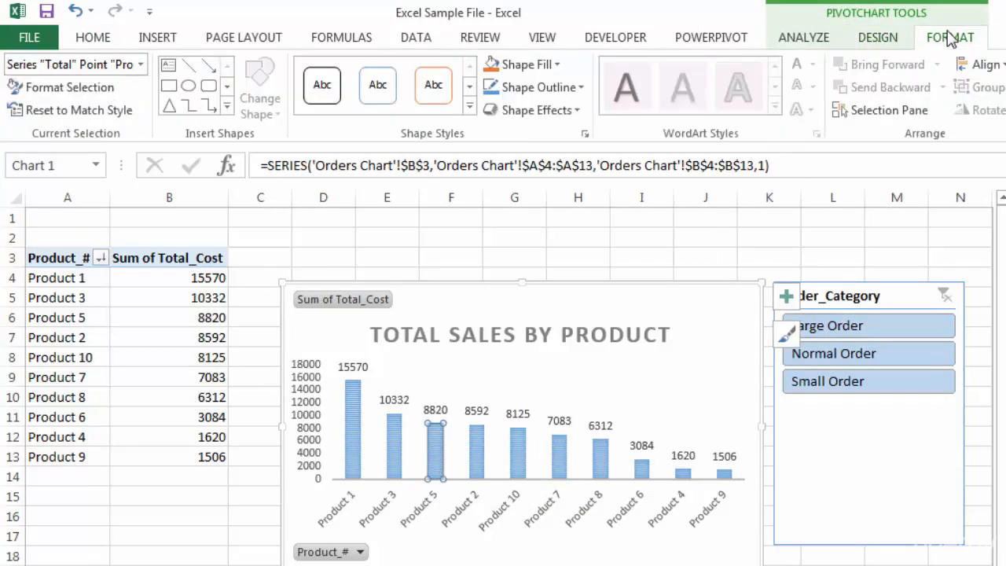
left_click(550, 63)
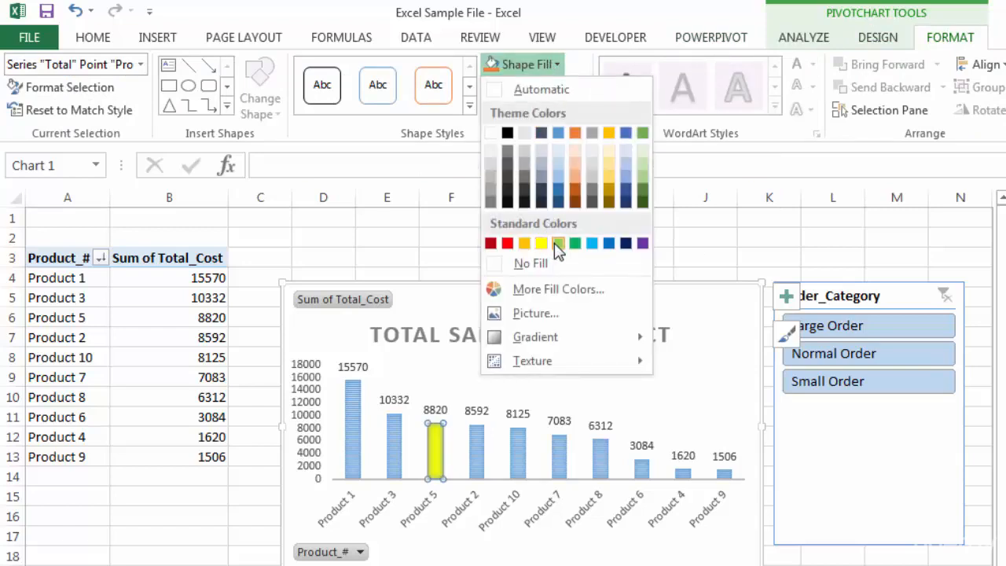
left_click(508, 243)
left_click(494, 292)
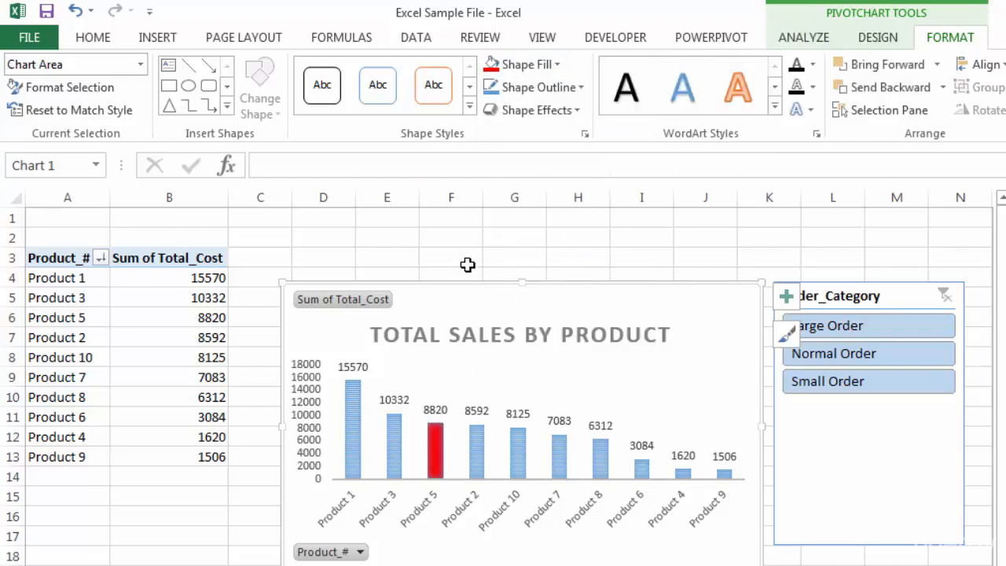